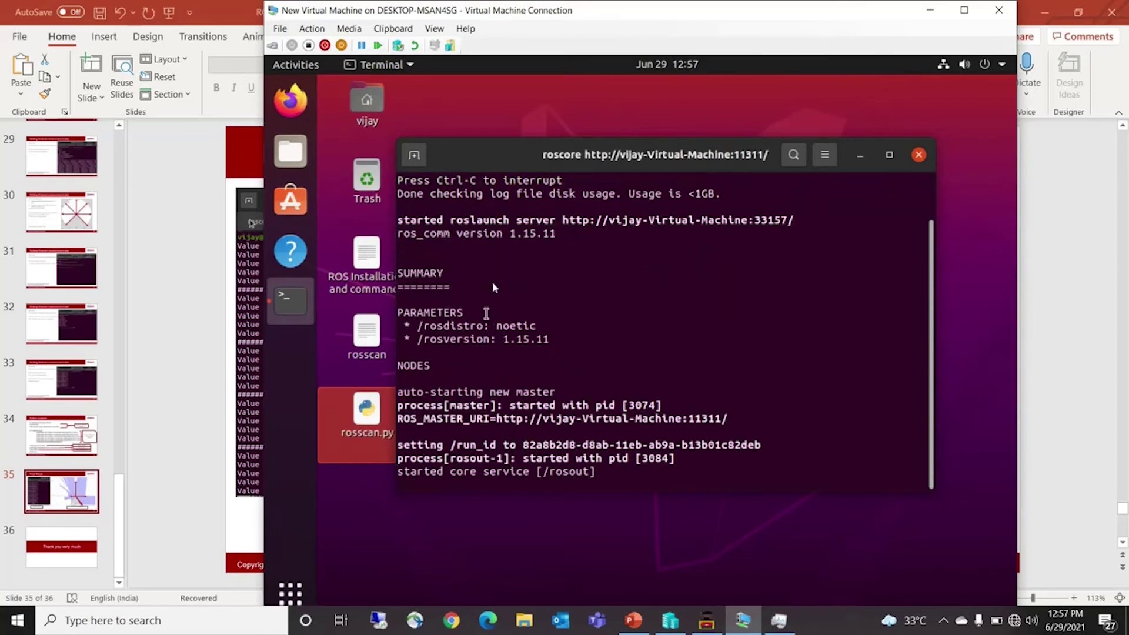
Run rosrun urg_node urg_node _ip_address:=192.168.1.10 in a new terminal session and widen the terminal window on both sides.
click(414, 155)
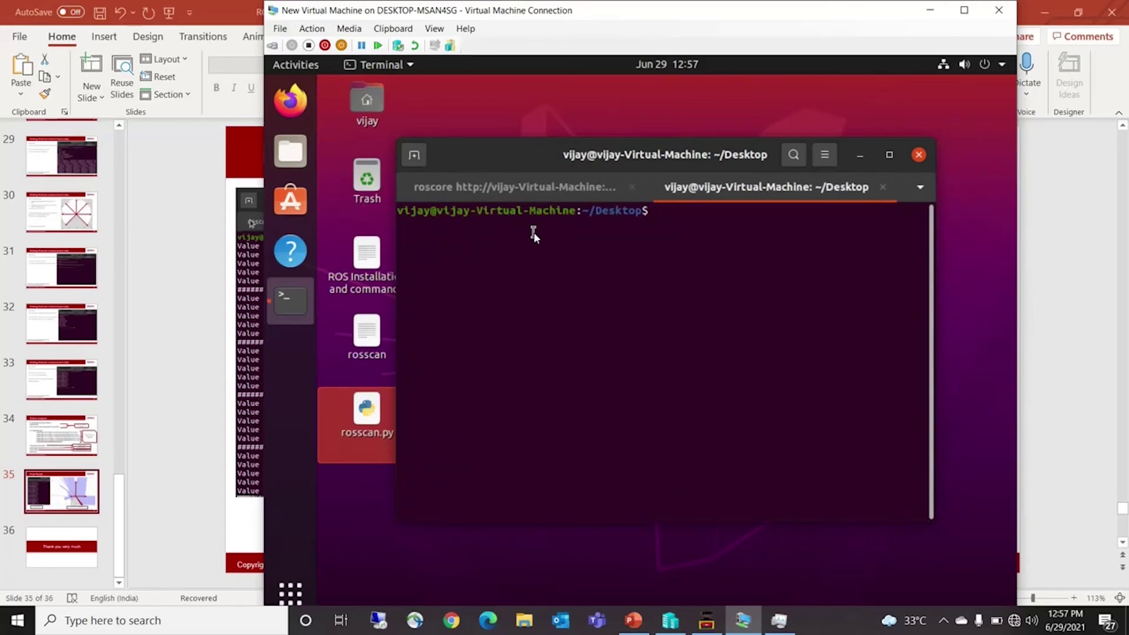
key(Up)
key(Up)
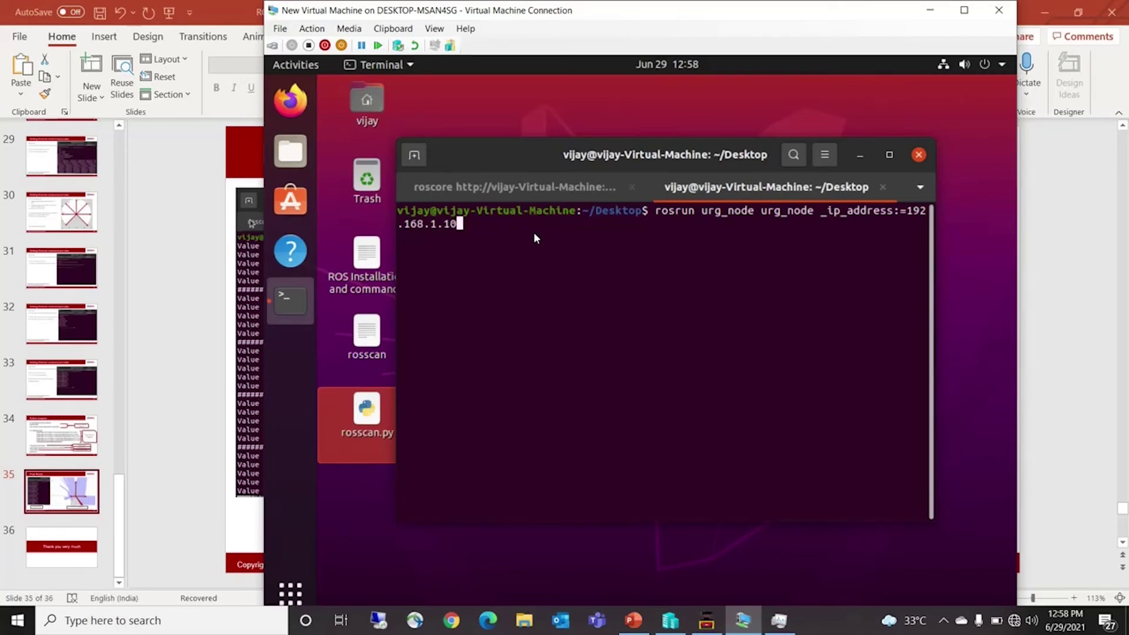
key(Return)
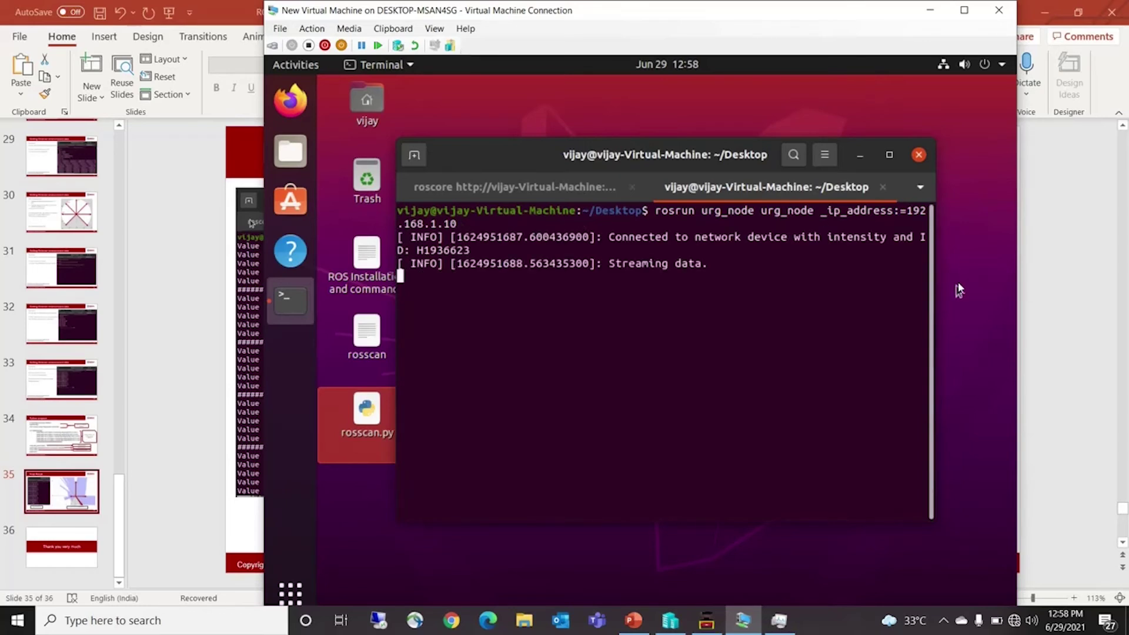
drag(936, 308, 1008, 312)
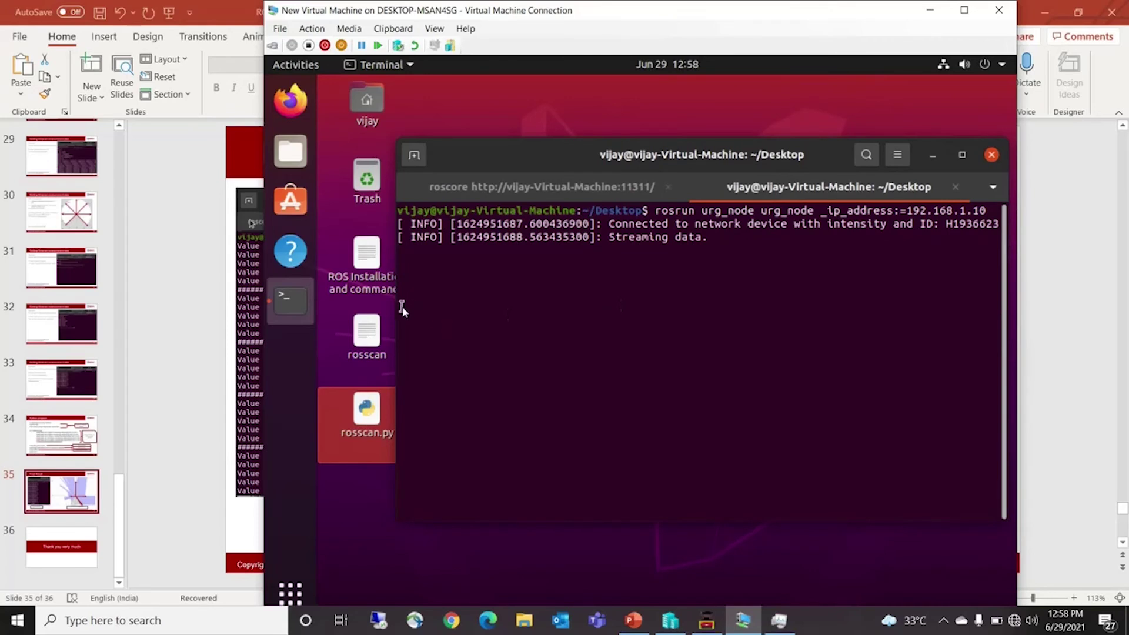
drag(394, 305, 317, 298)
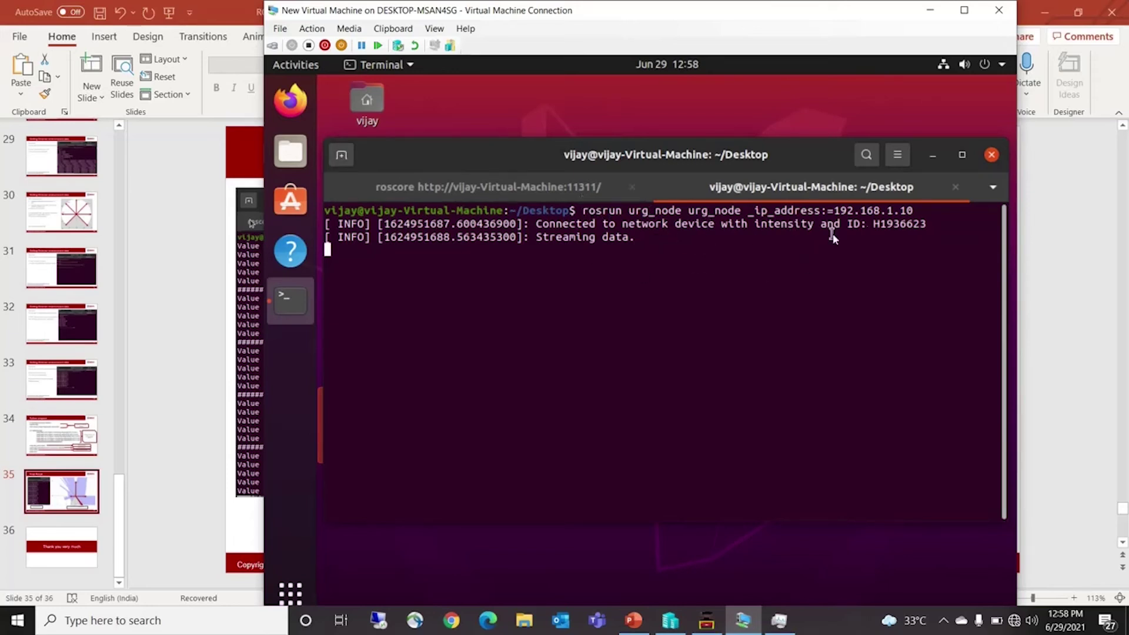
Check the sensor IP address in the urg_node command and review the output of the roscore session.
drag(841, 214, 914, 216)
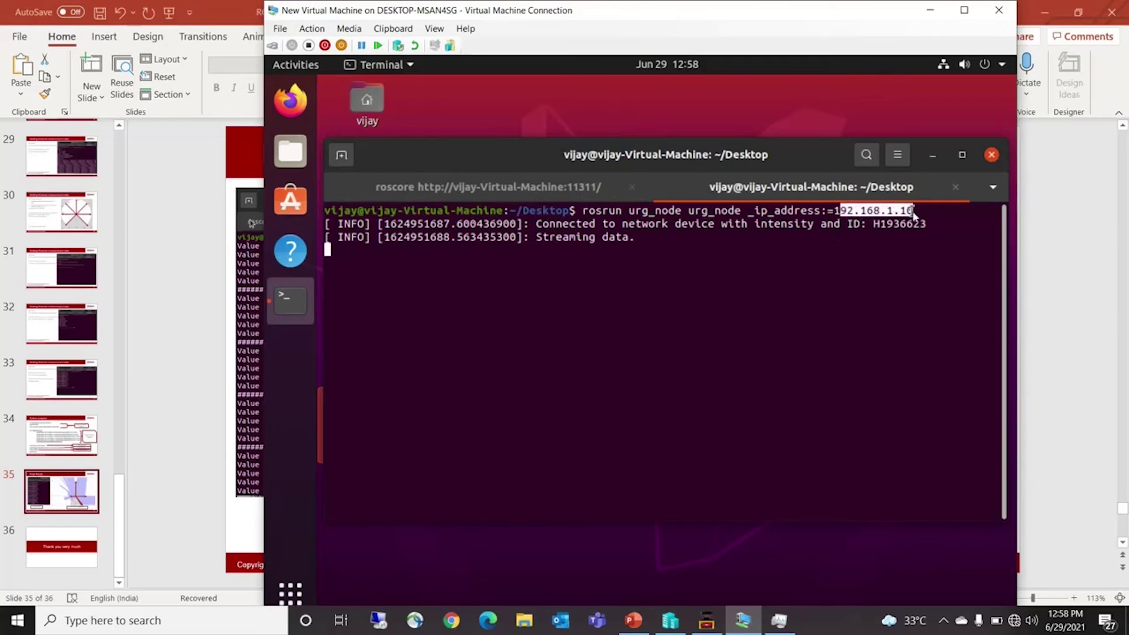
click(888, 228)
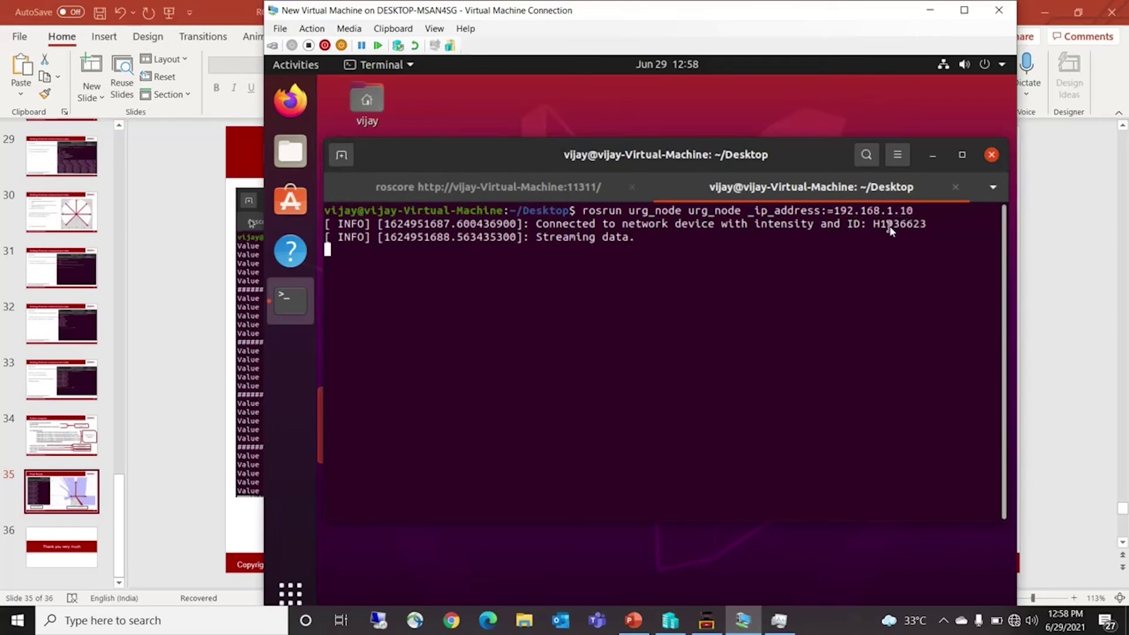
click(573, 192)
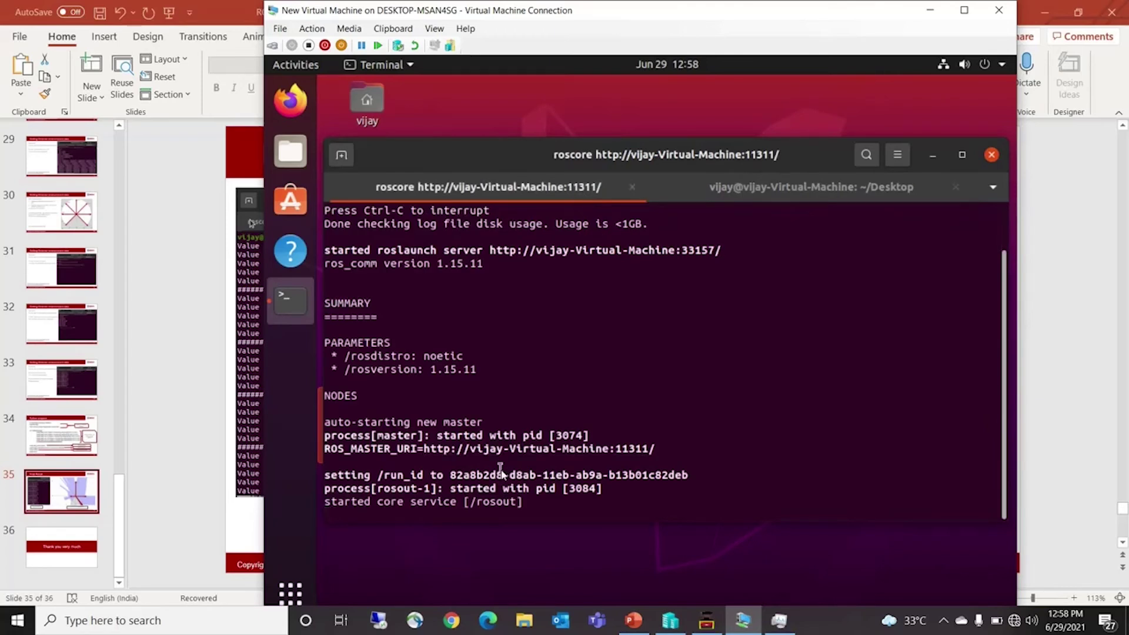
click(776, 193)
Launch RViz with rosrun rviz rviz from another new terminal session and maximize its window.
click(341, 155)
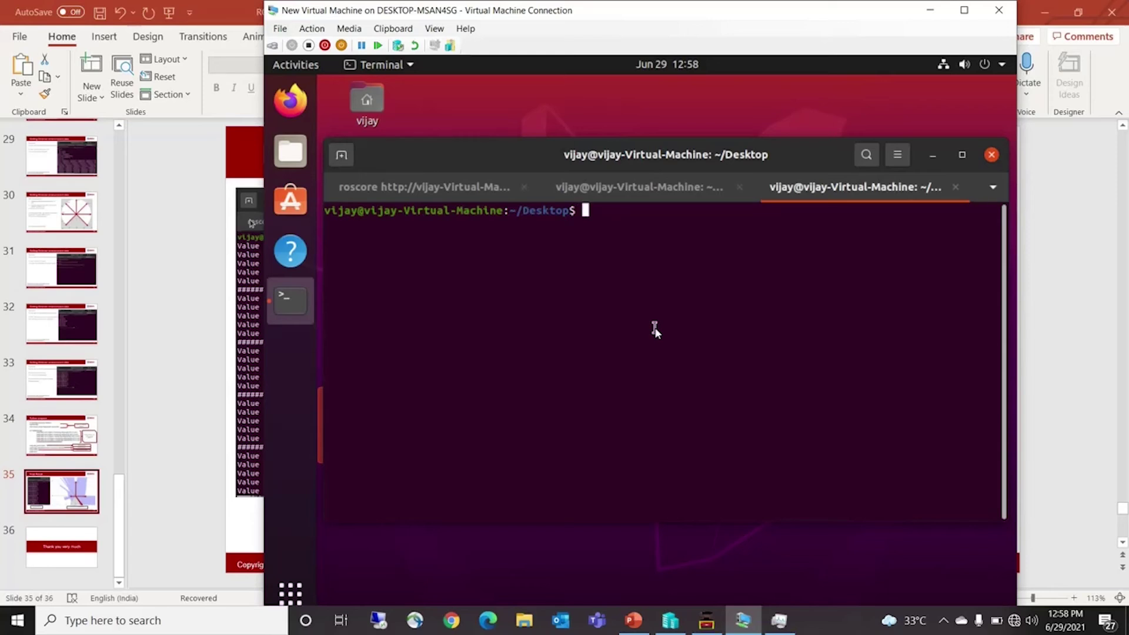
key(Up)
key(Up)
key(Down)
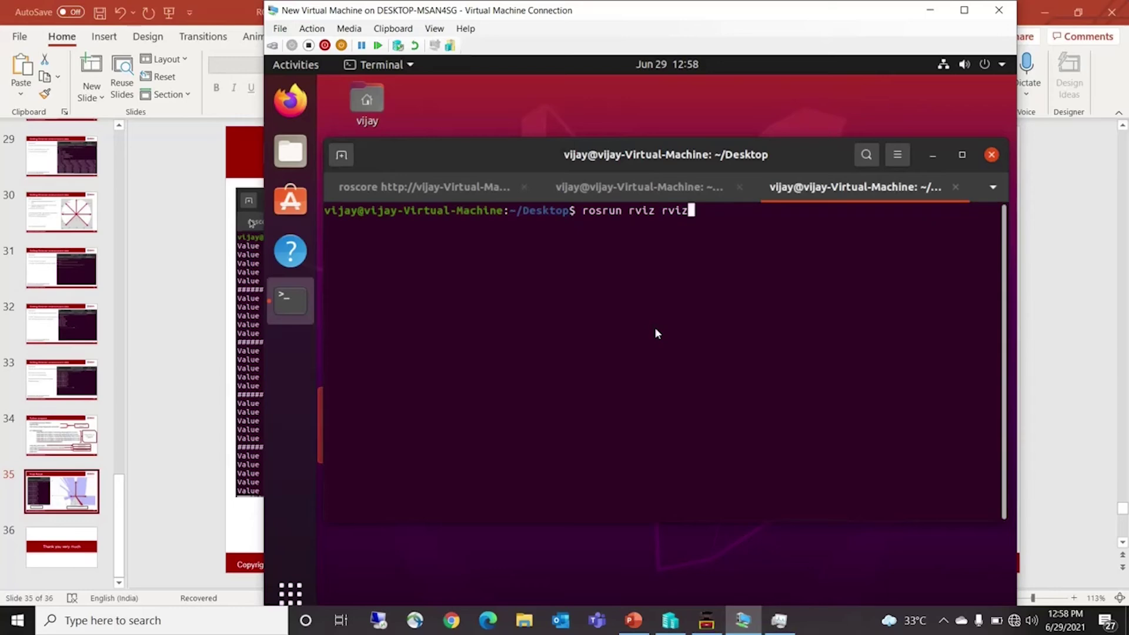
key(Return)
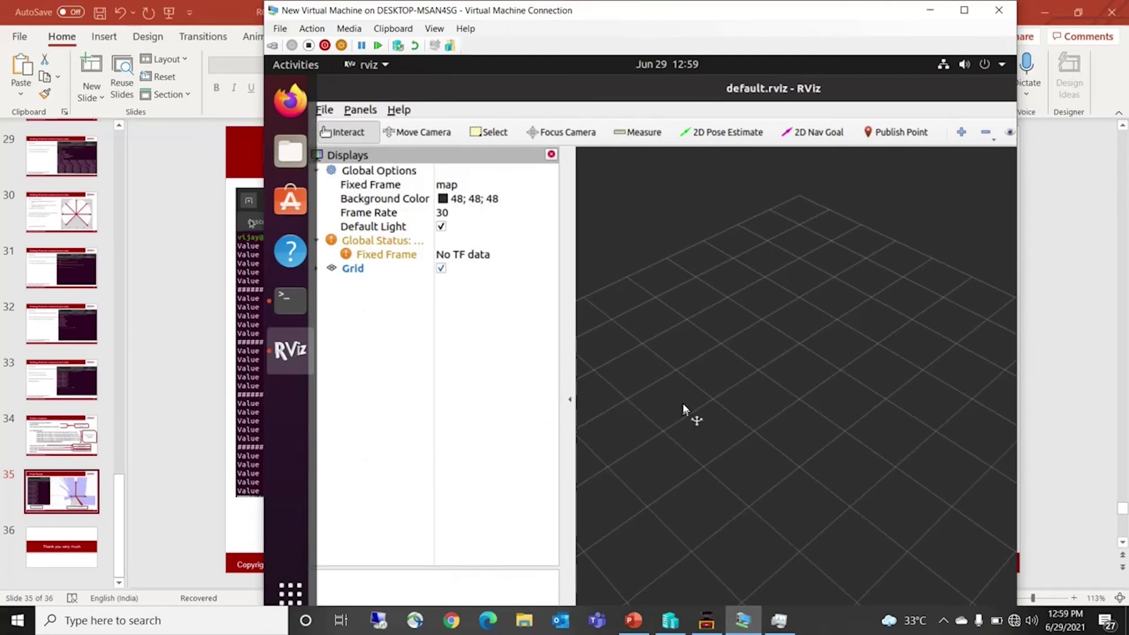
double_click(626, 91)
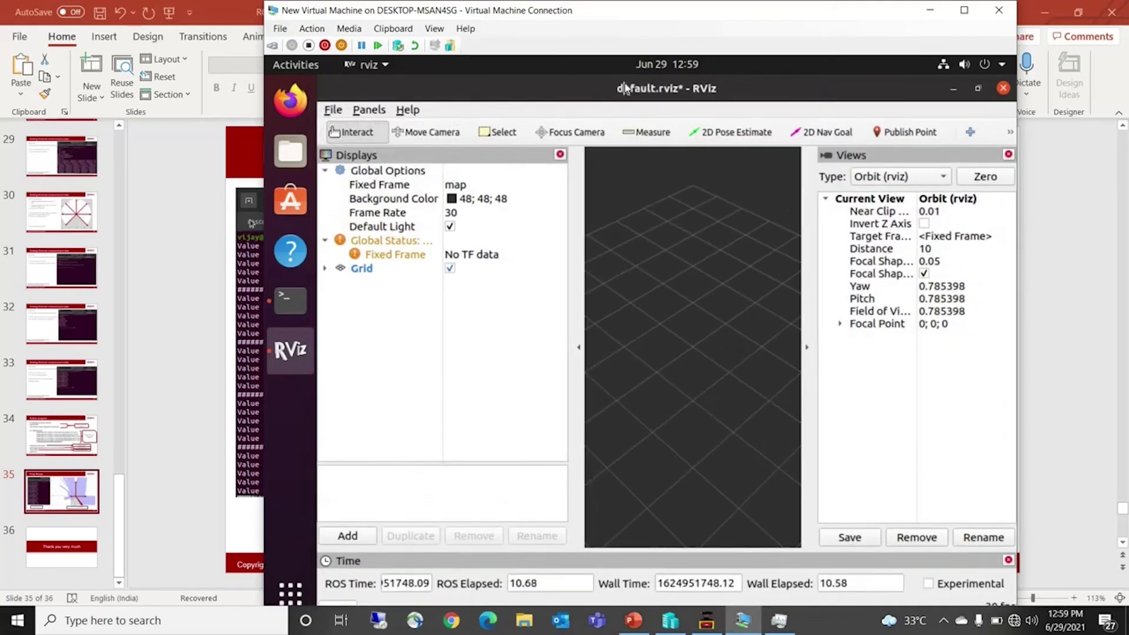
Add a LaserScan display to the RViz visualization.
click(347, 536)
click(576, 288)
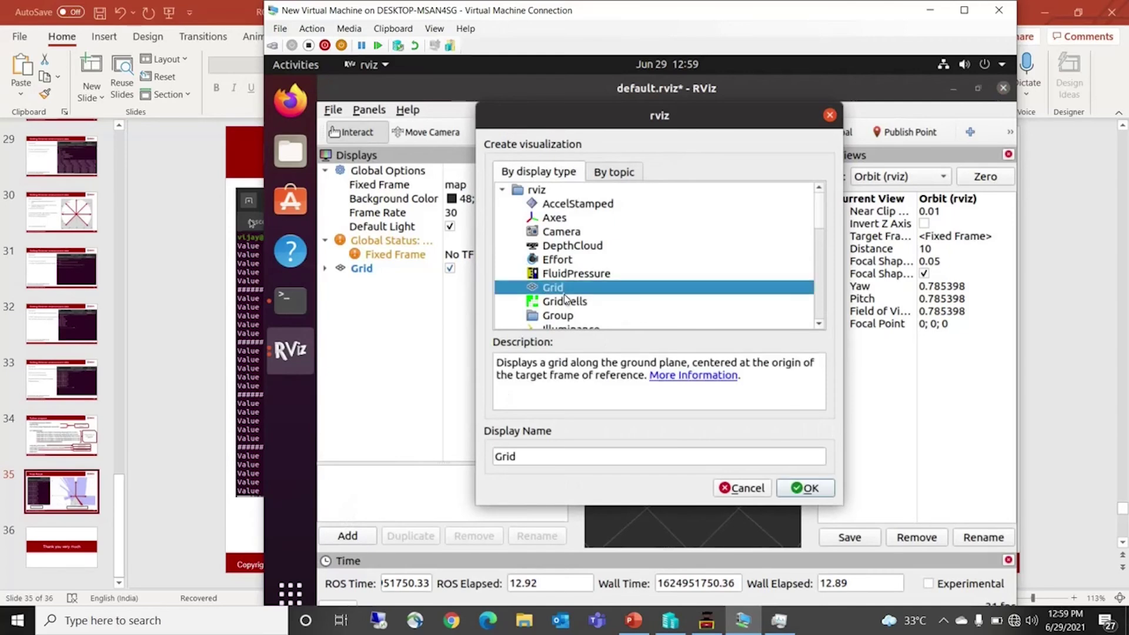
key(Down)
key(Down)
key(Down)
key(Down)
key(Down)
key(Down)
key(Down)
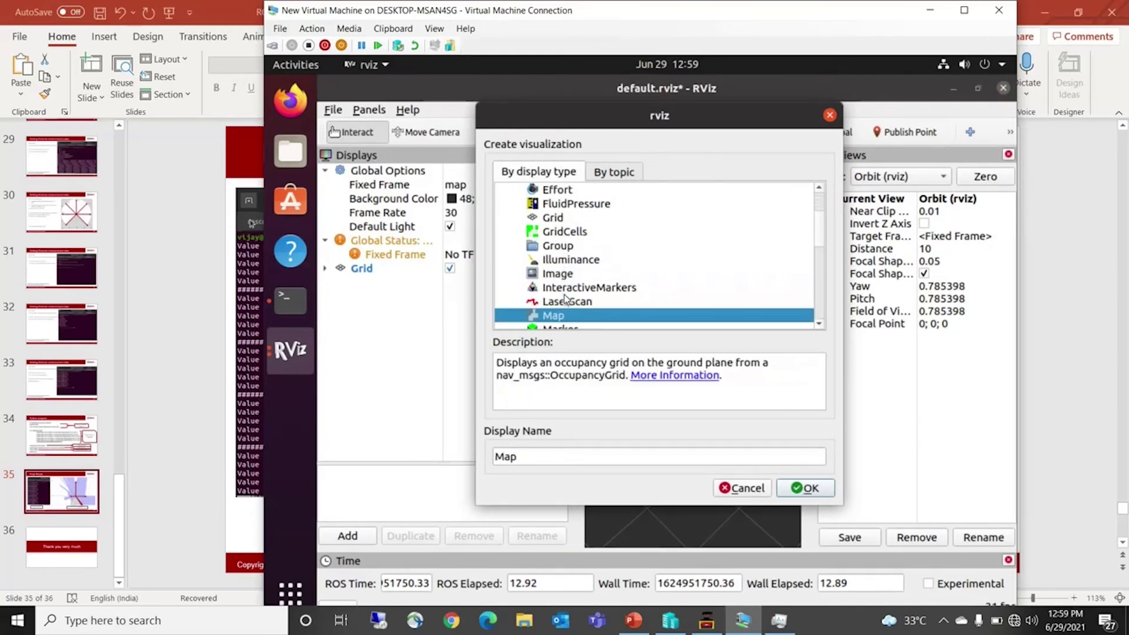
double_click(564, 301)
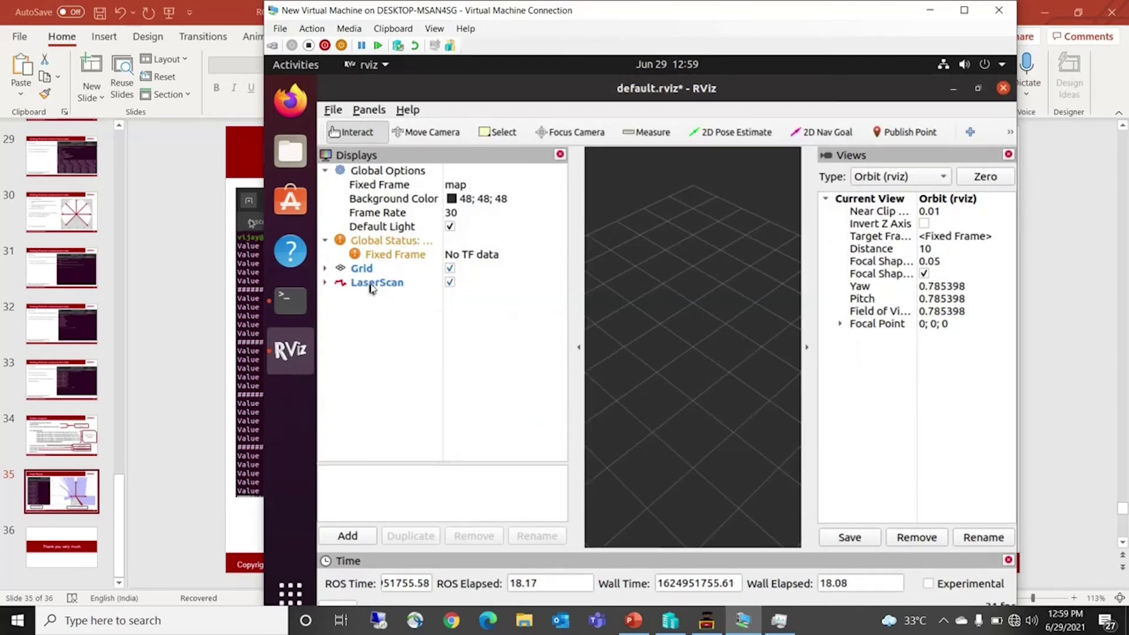
Expand the LaserScan display's properties and set its topic to /scan.
click(326, 283)
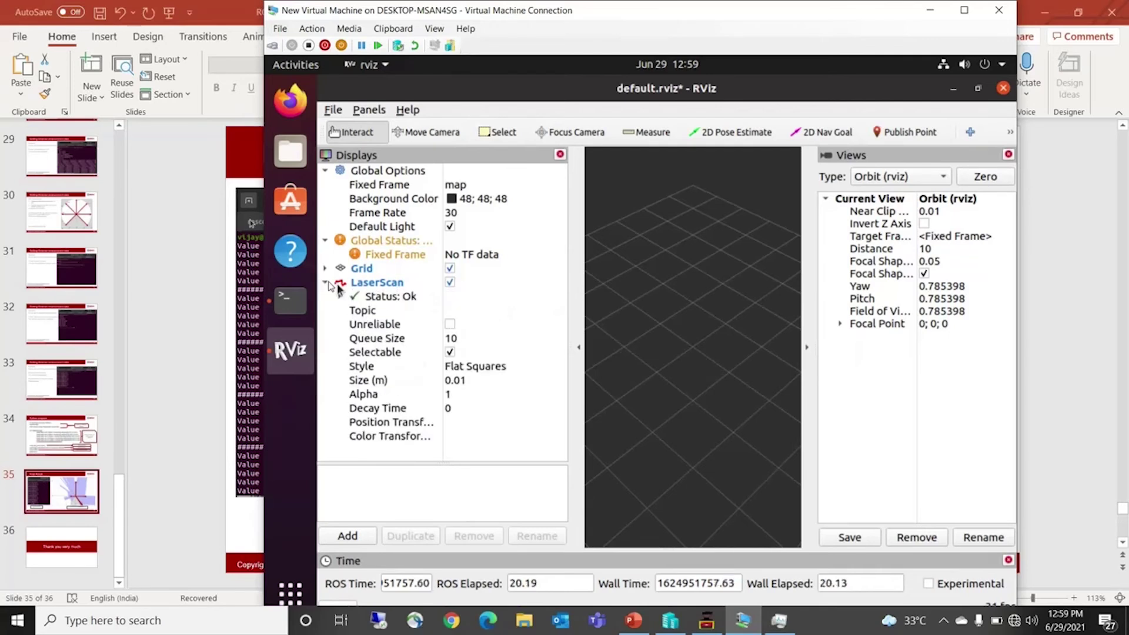
click(476, 296)
click(468, 311)
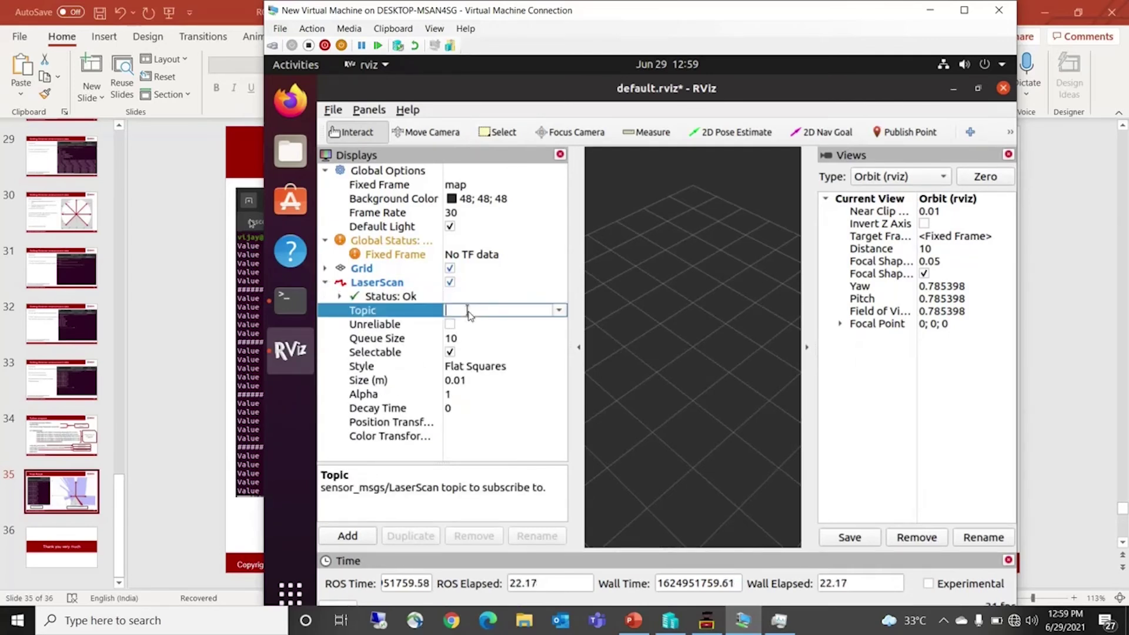
text(/scan)
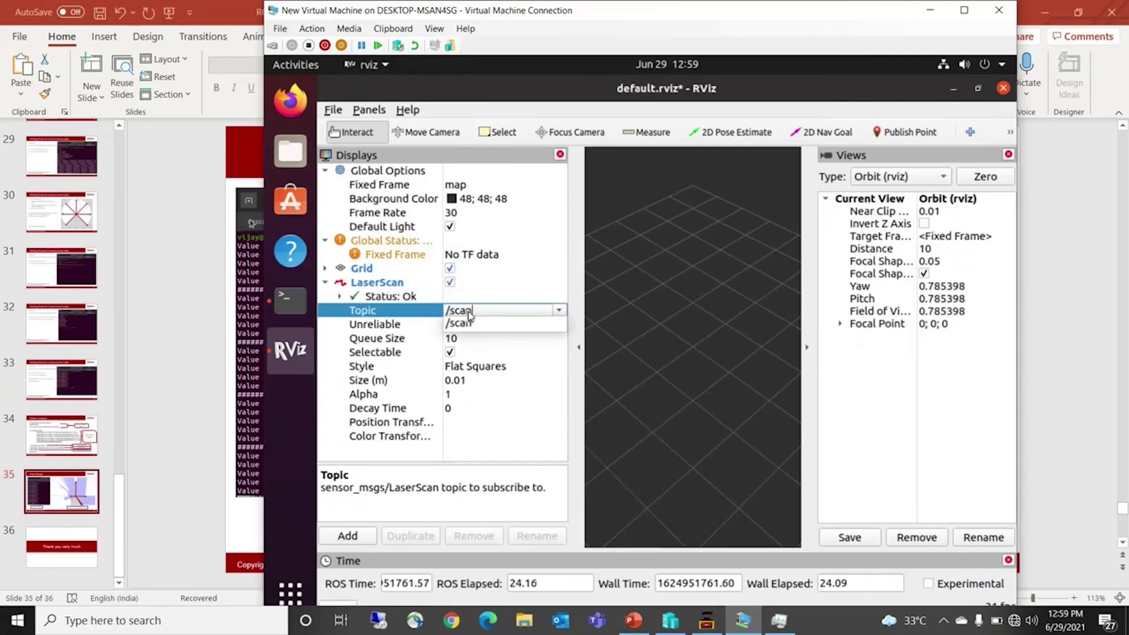
click(471, 187)
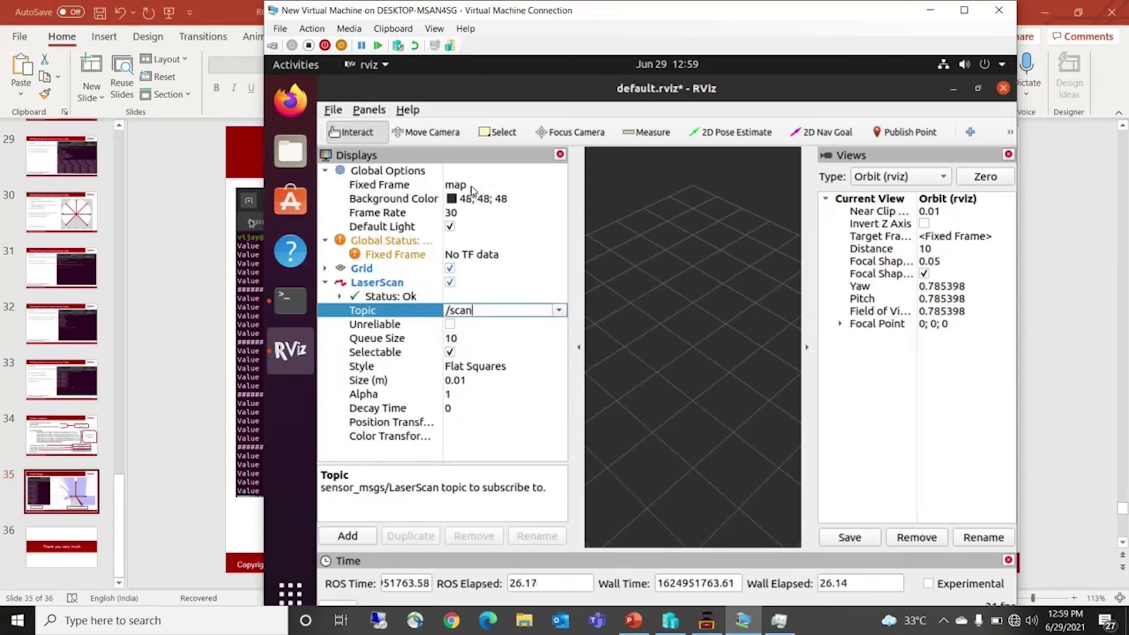
Set the global Fixed Frame to laser.
click(471, 187)
text(la)
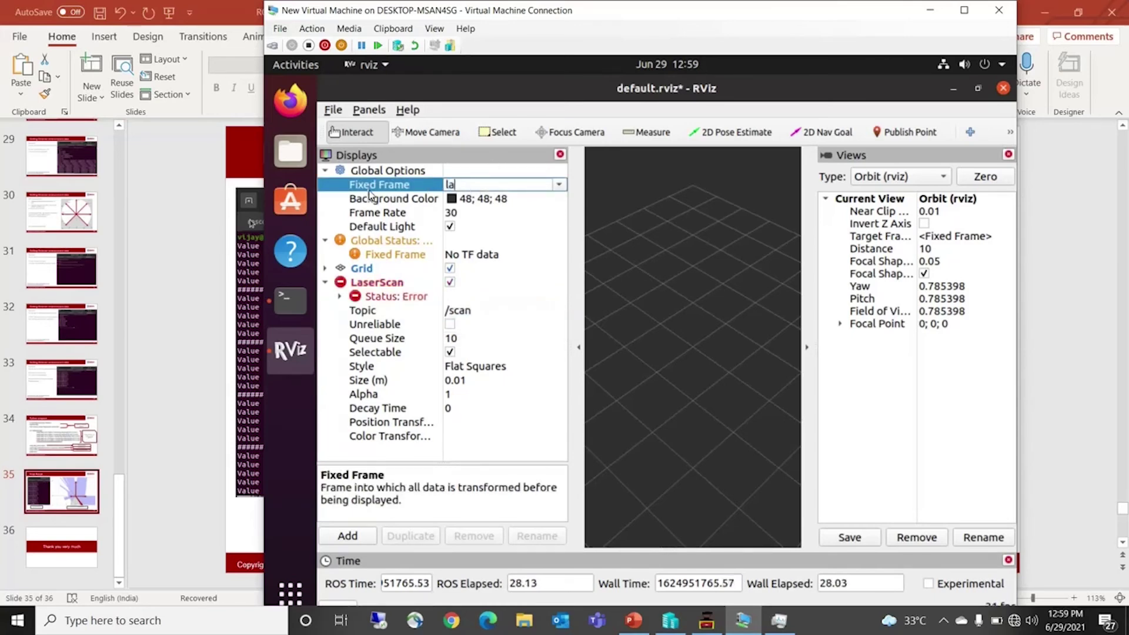
text(ser)
key(Return)
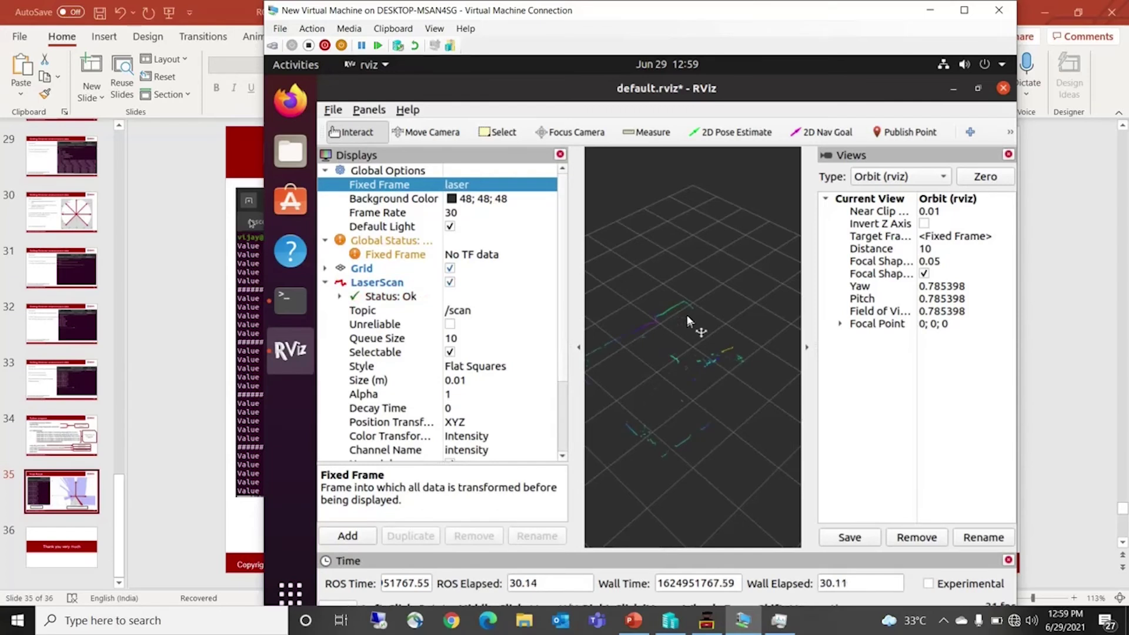
Collapse the camera view properties to enlarge the 3D area and set the LaserScan style to Points.
click(809, 381)
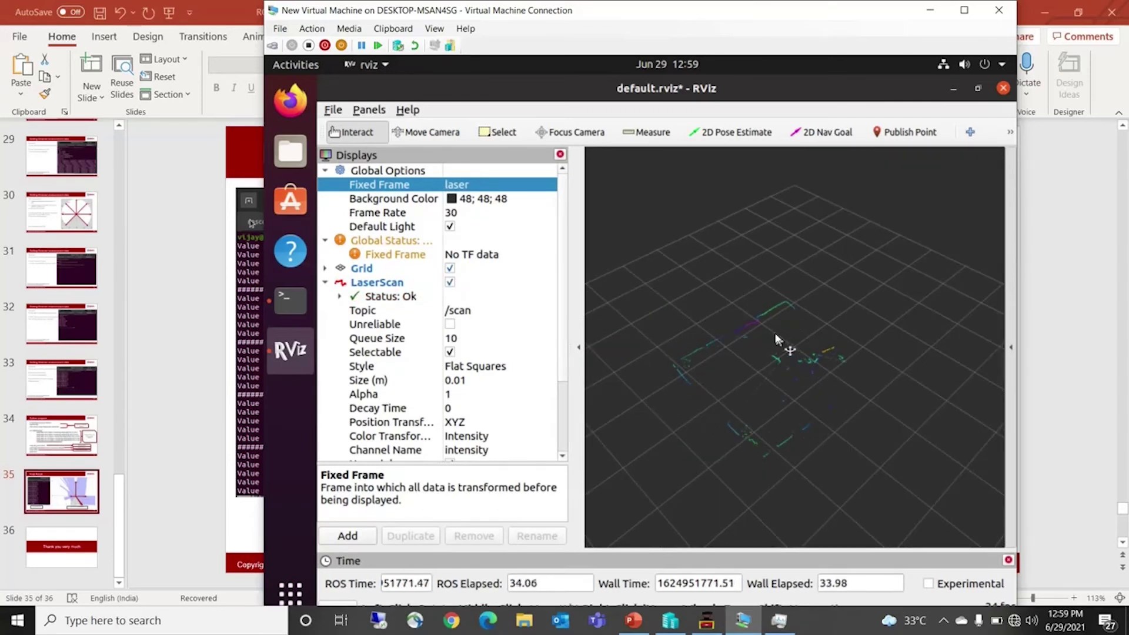
click(479, 370)
click(536, 366)
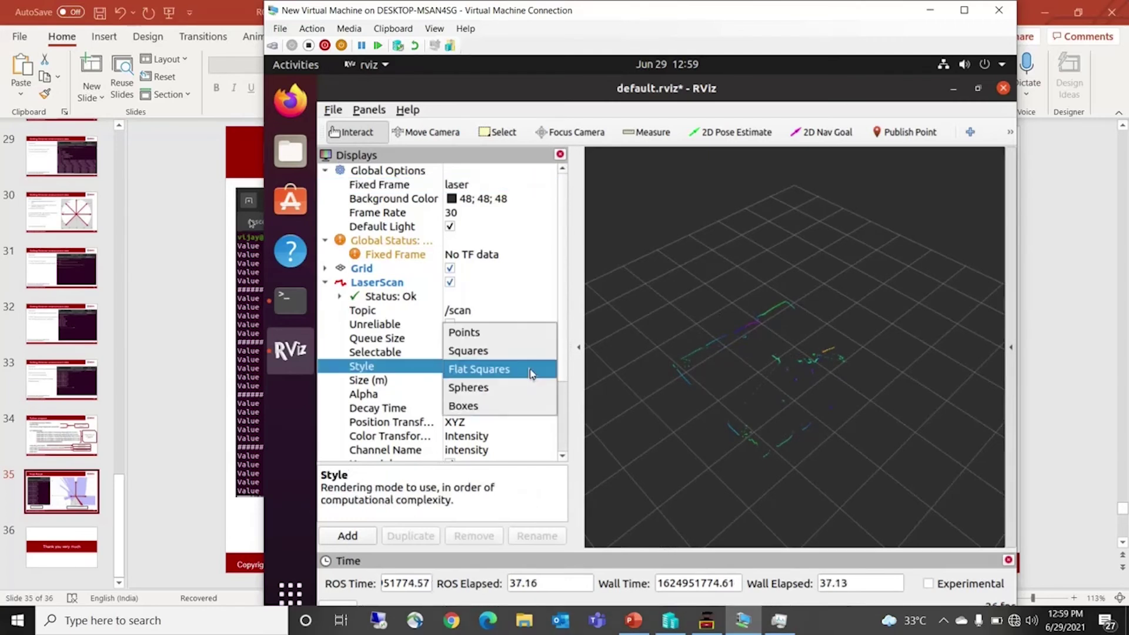
click(507, 334)
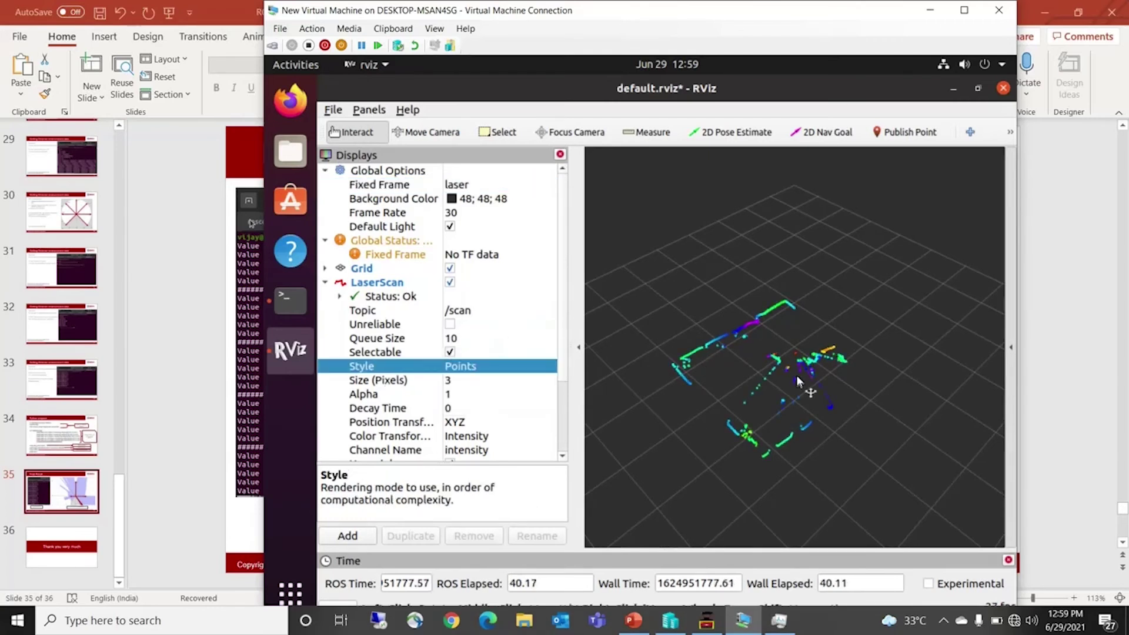
Examine the live laser scan points and their pattern around the sensor in the 3D view.
drag(797, 381, 757, 378)
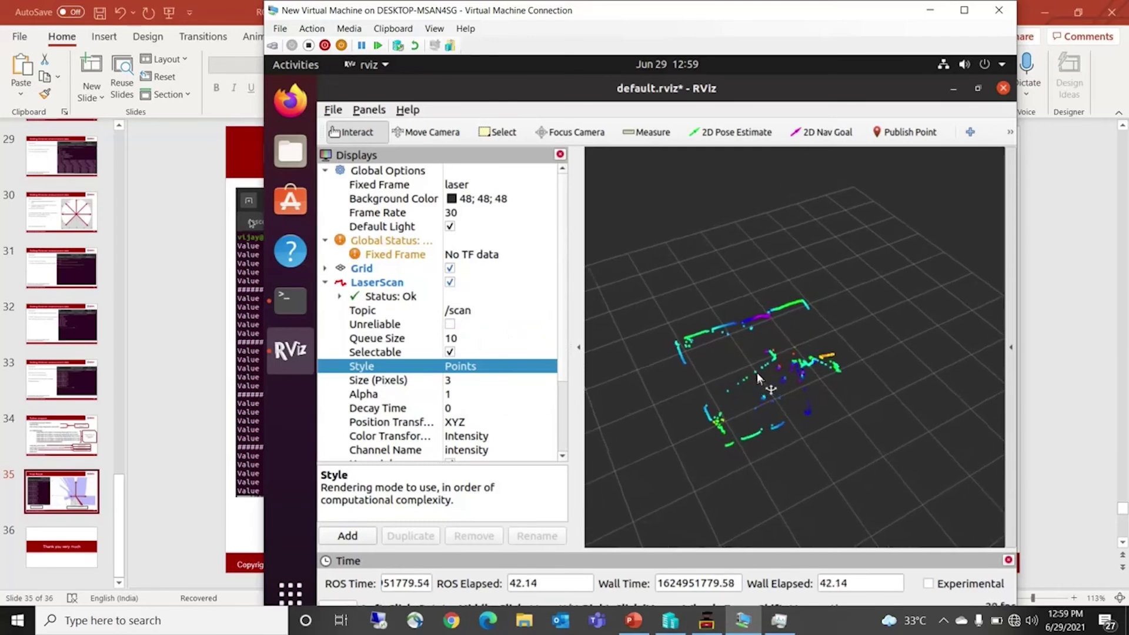
scroll(786, 357, up, 5)
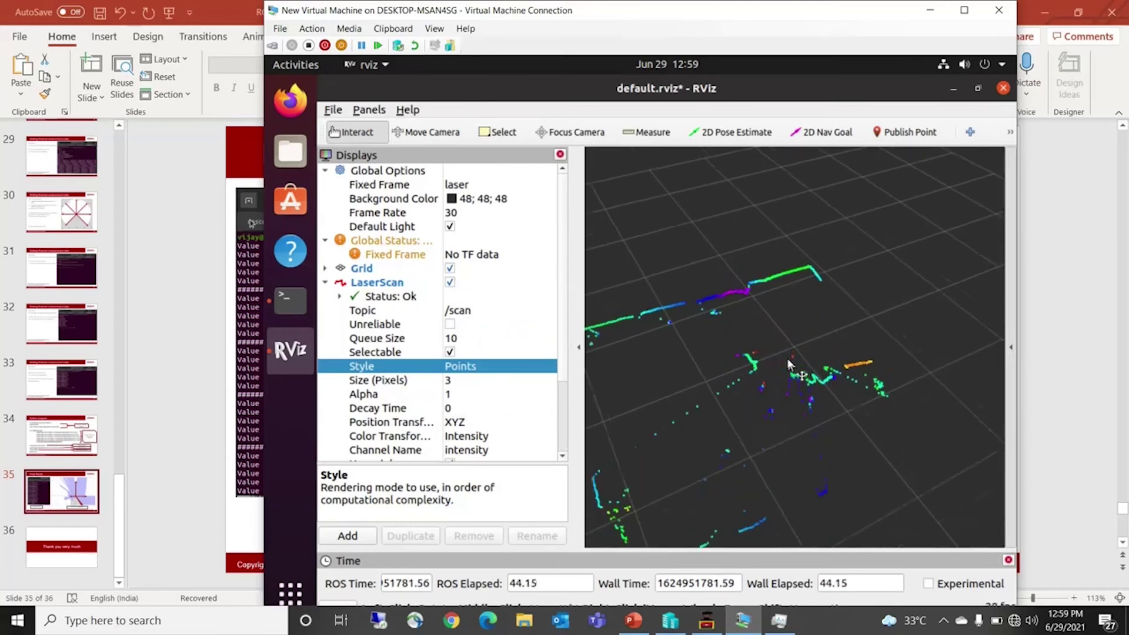
scroll(787, 360, down, 3)
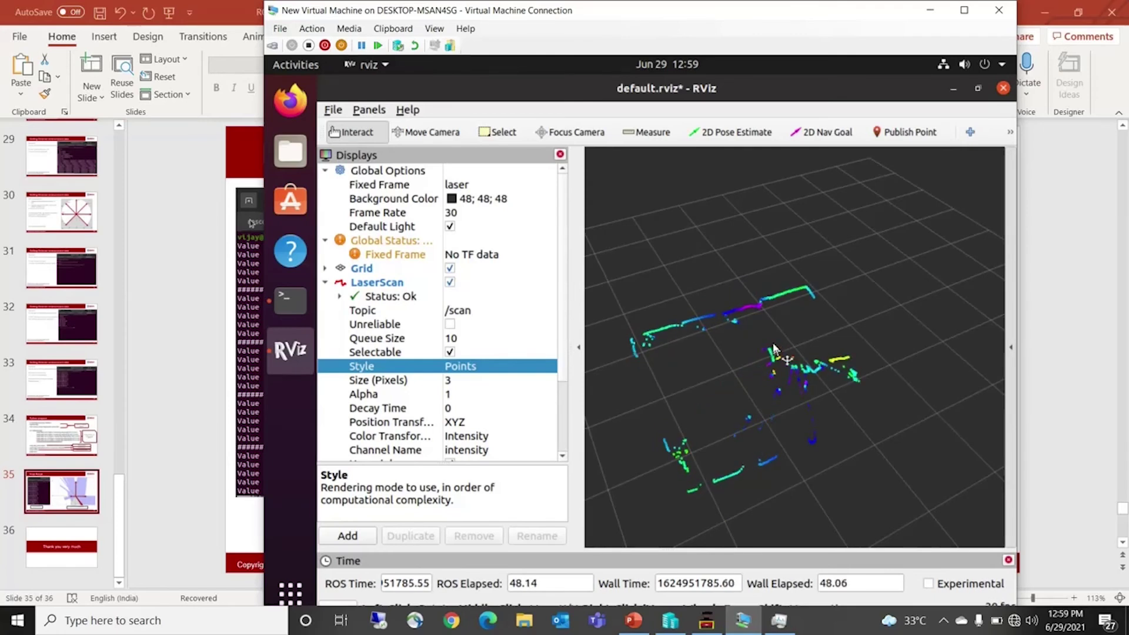
scroll(774, 347, up, 3)
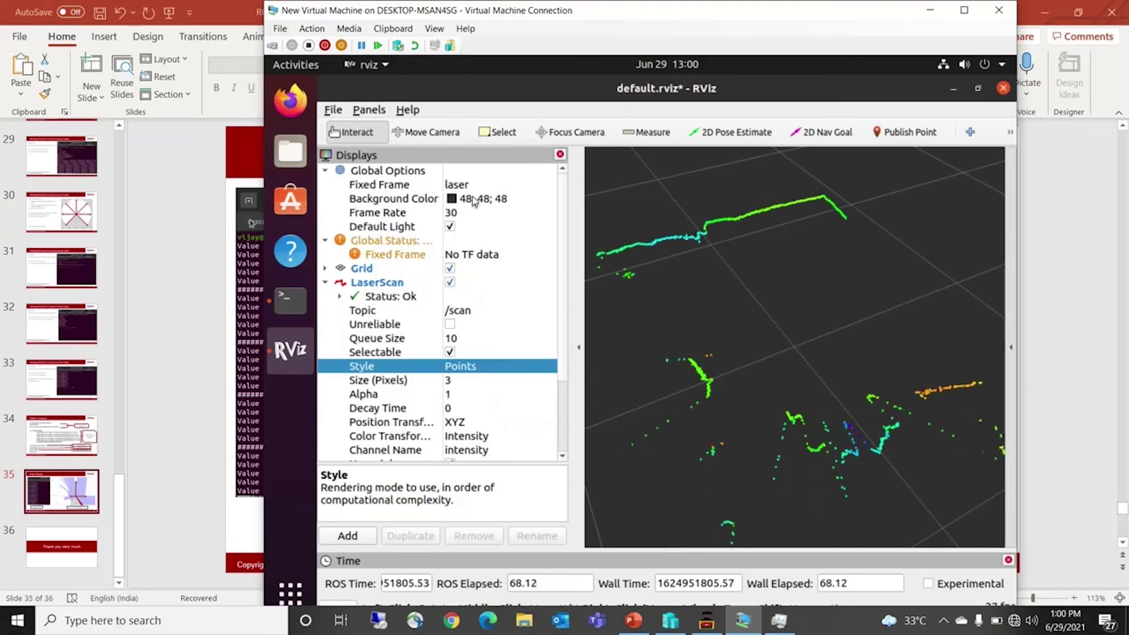
In a new terminal tab, print one laser message with "rostopic echo /scan -n1" and review the output back to its header.
click(290, 300)
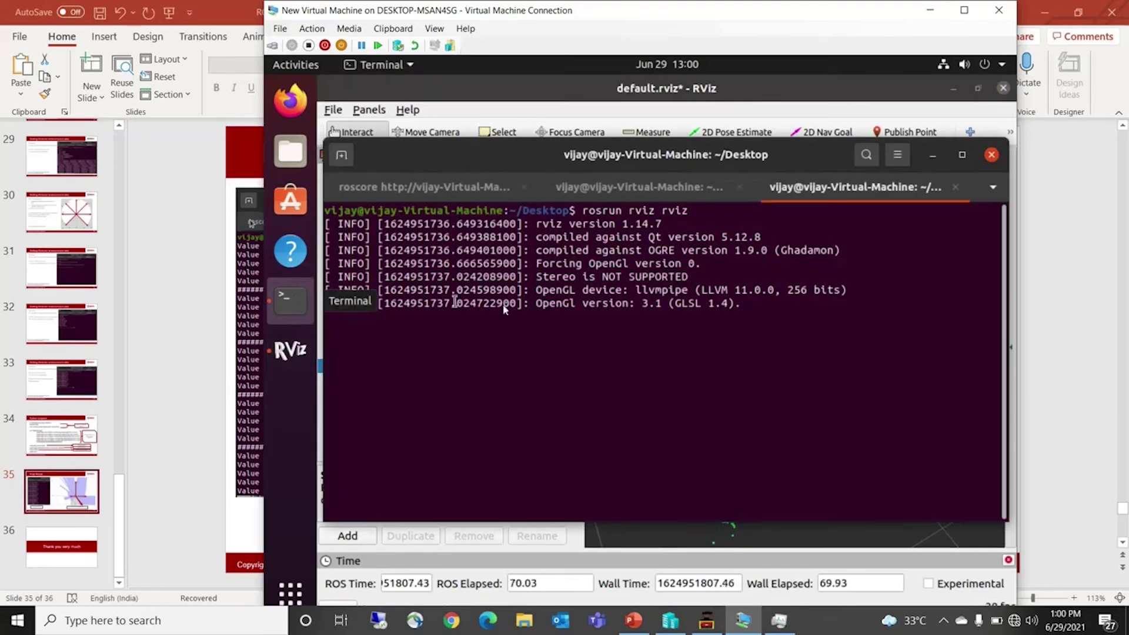
click(341, 157)
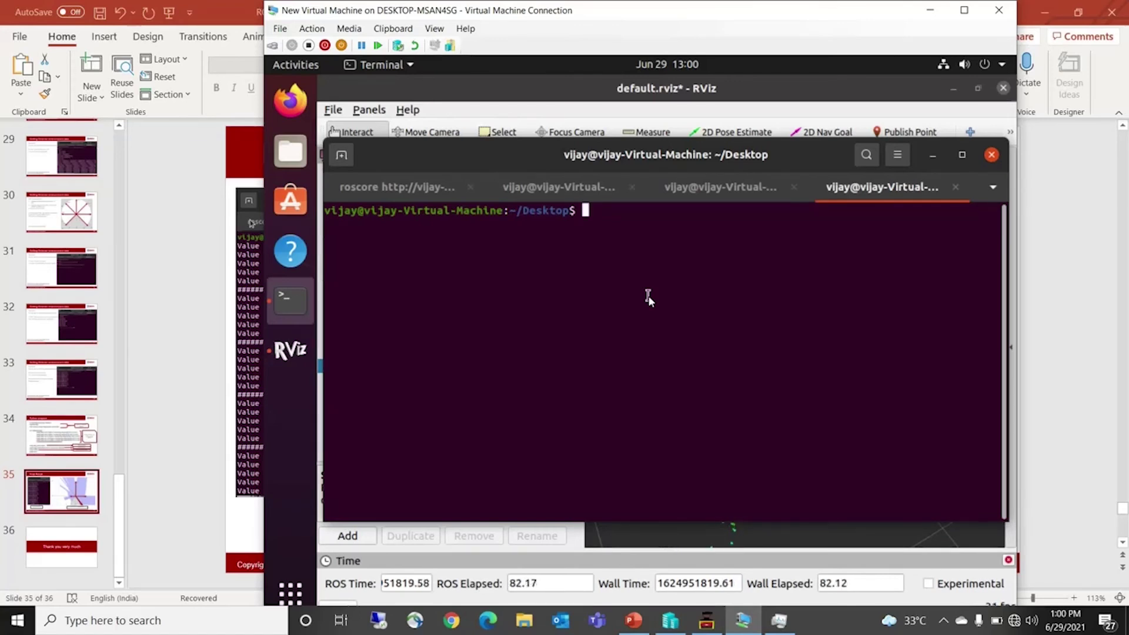
key(Up)
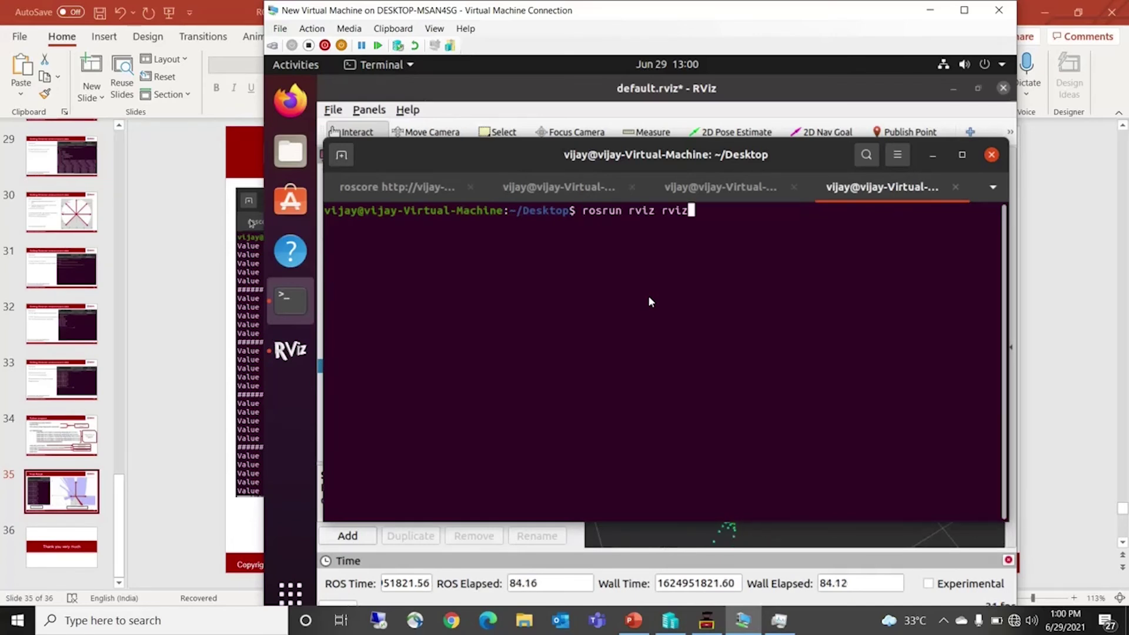
key(Up)
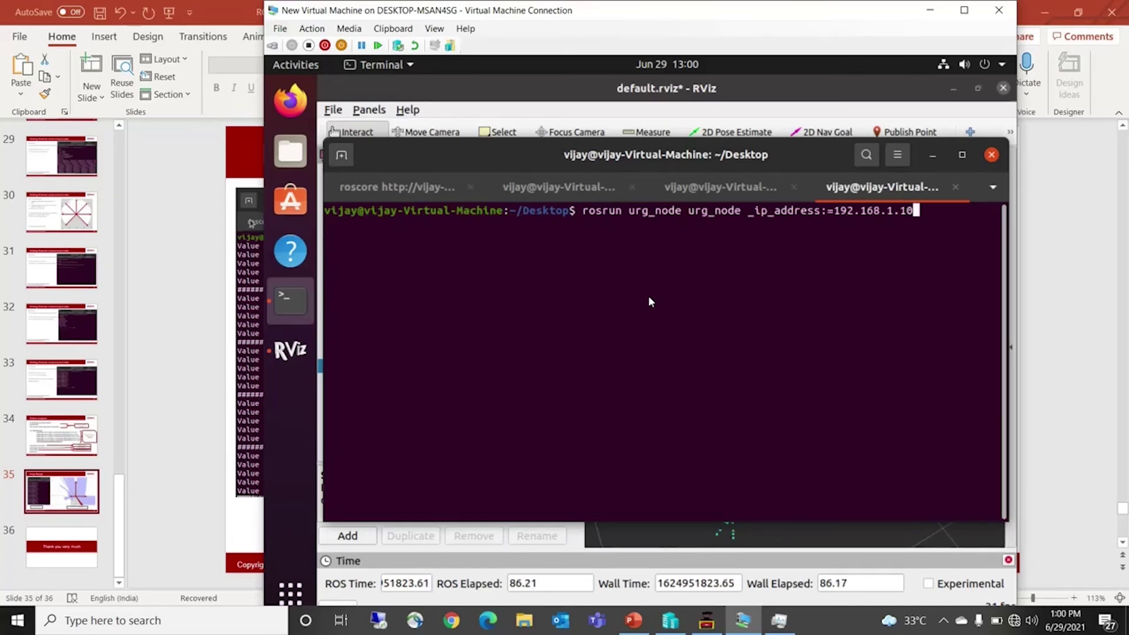
key(Up)
key(Down)
key(Up)
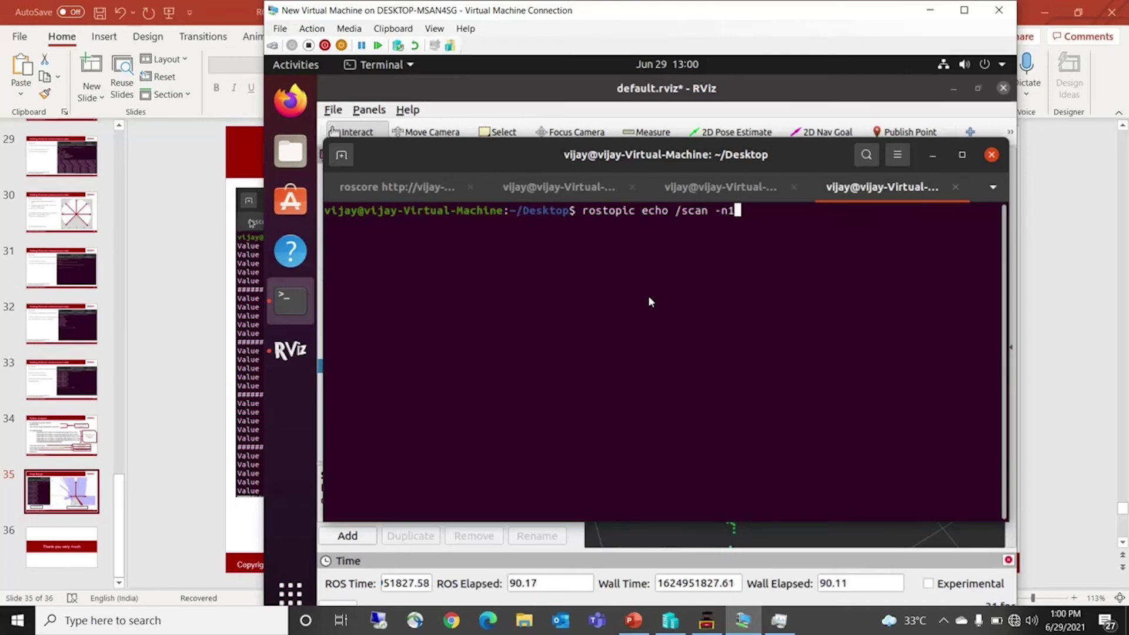
key(Up)
key(Up)
key(Up)
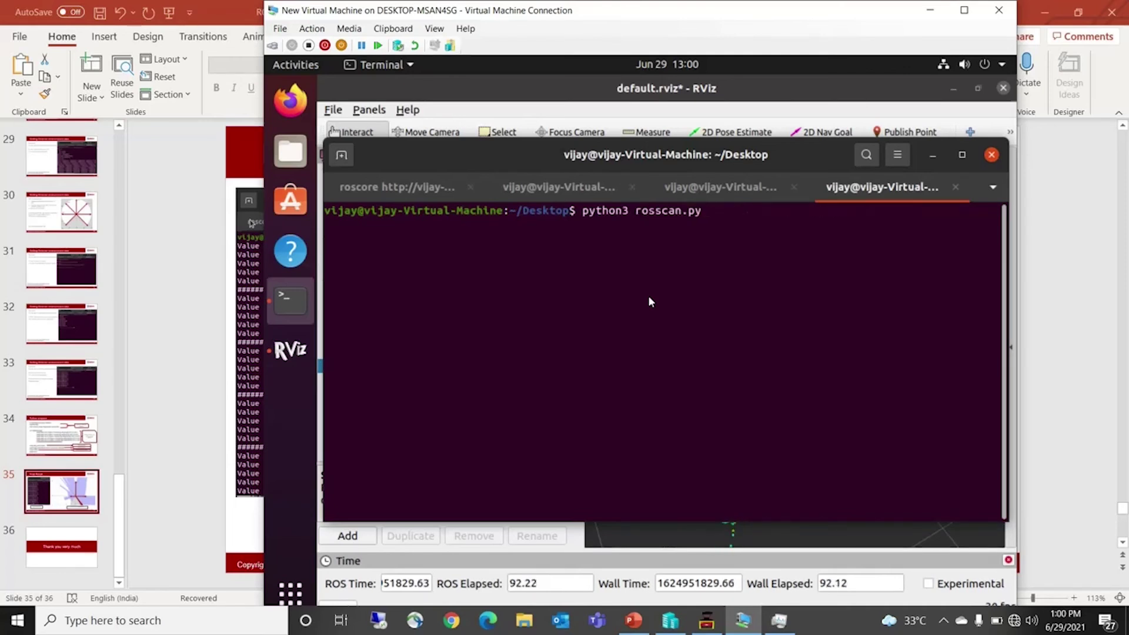
key(Up)
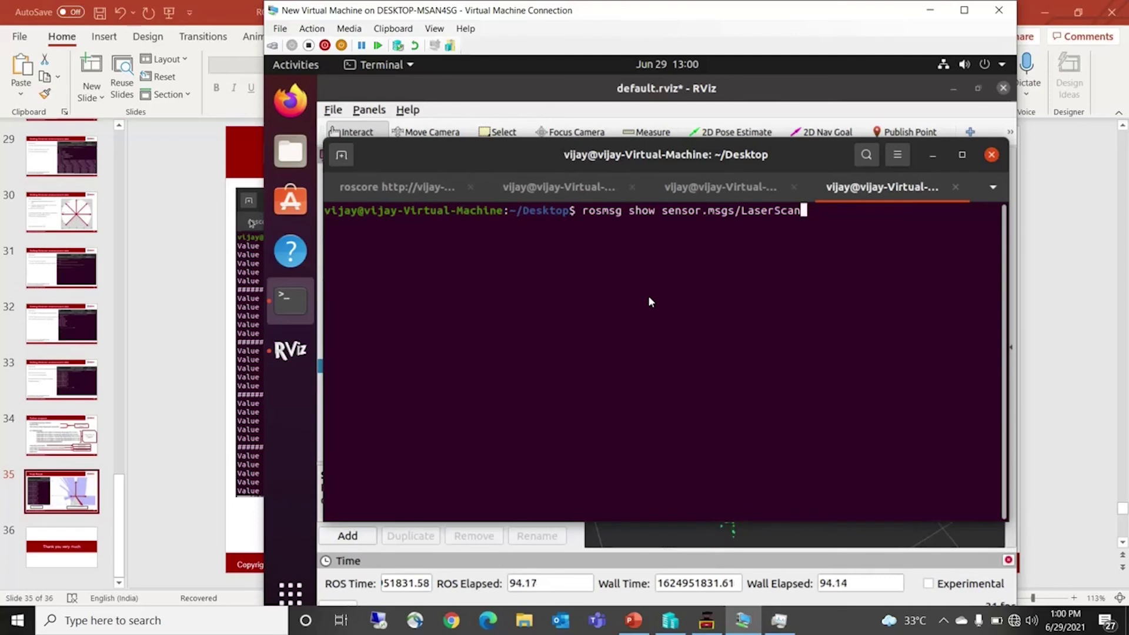
key(Up)
key(Up)
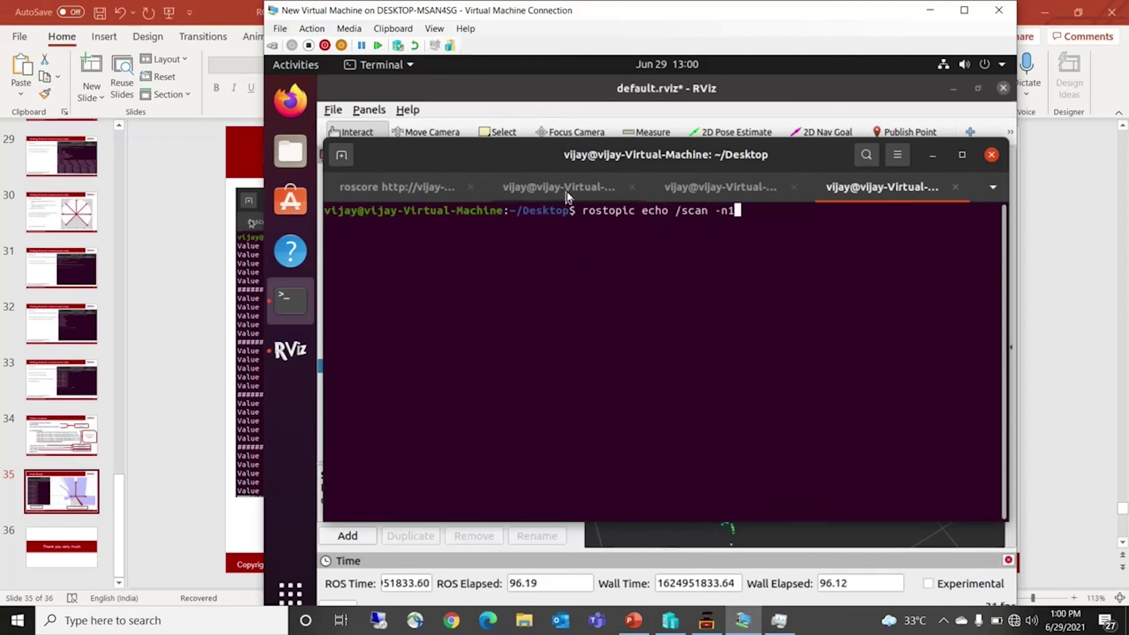
key(Left)
key(Left)
key(Left)
key(Left)
key(Left)
key(Left)
key(Left)
key(Left)
key(Left)
key(Left)
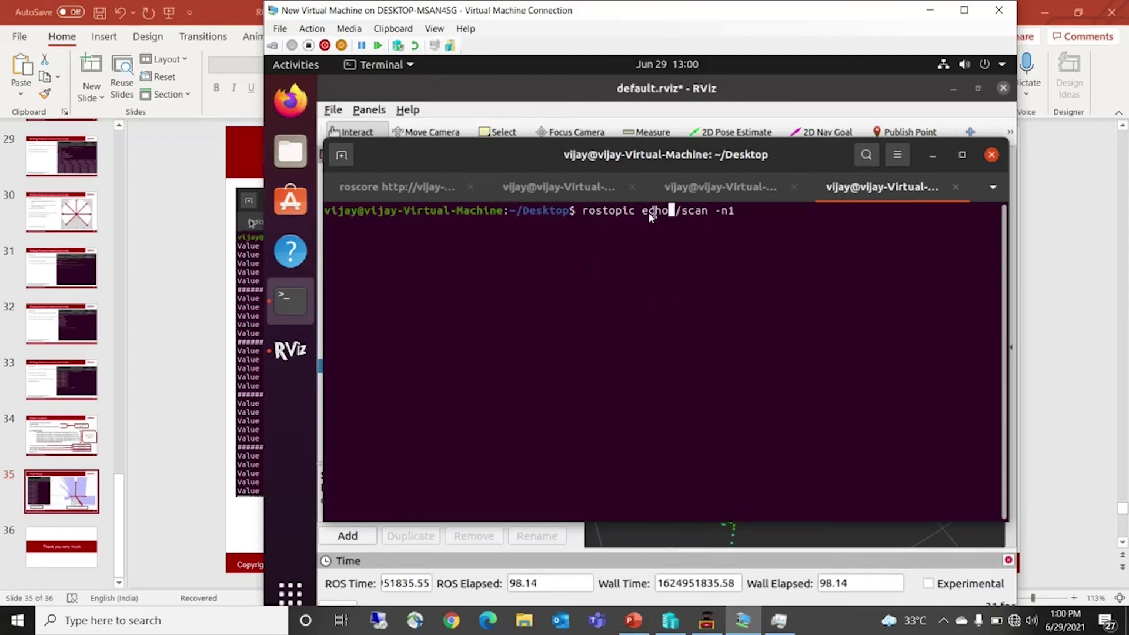
drag(710, 213, 682, 214)
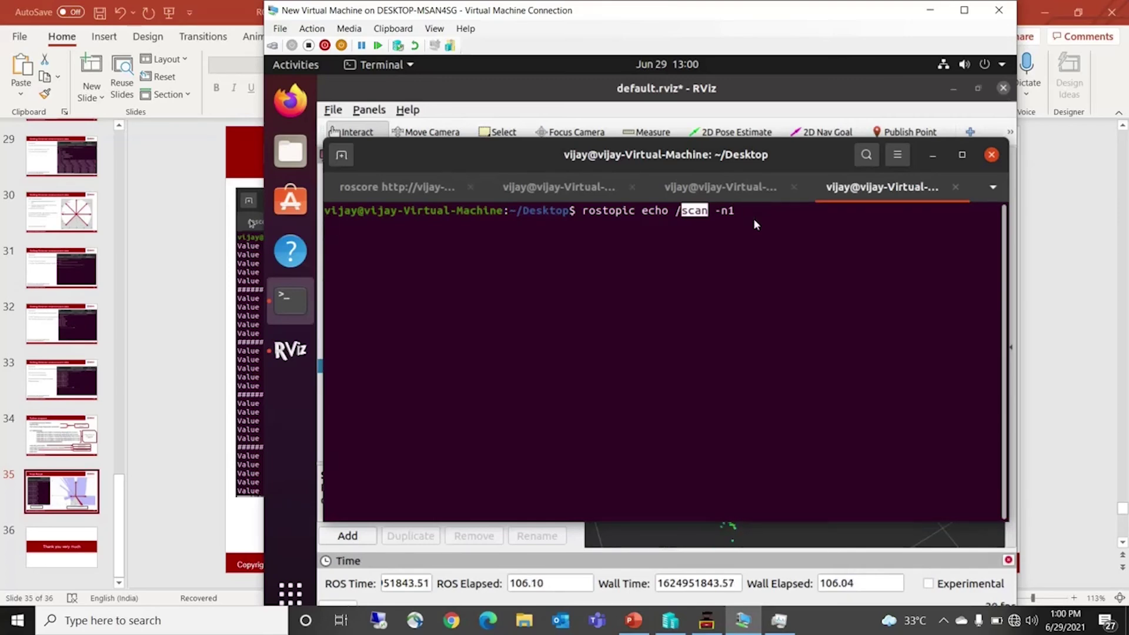
key(Return)
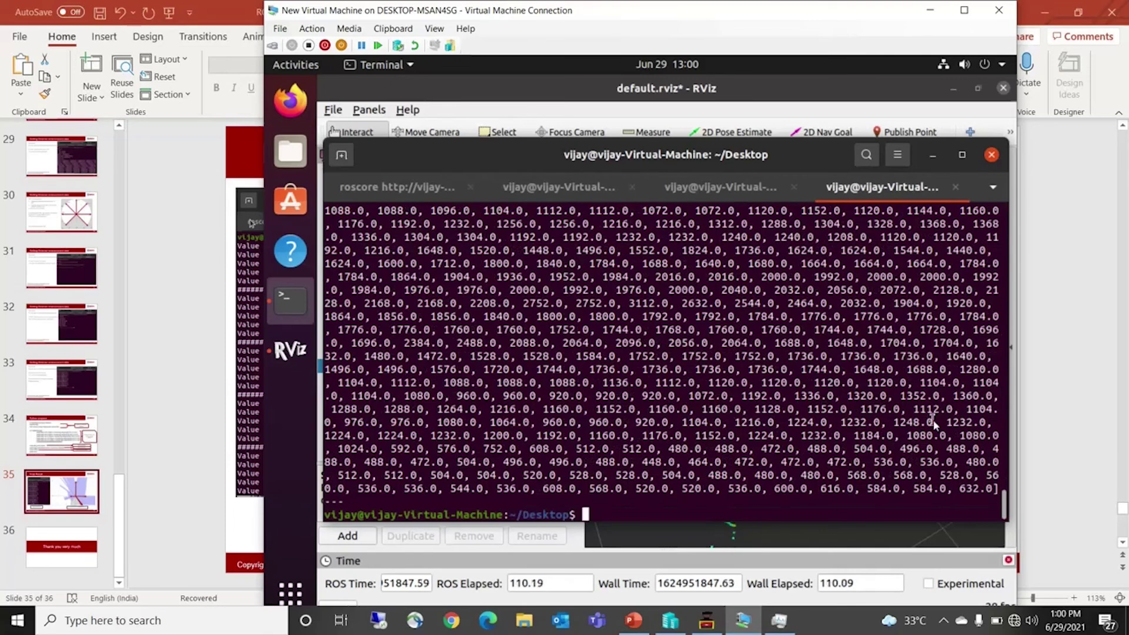
scroll(1004, 505, up, 10)
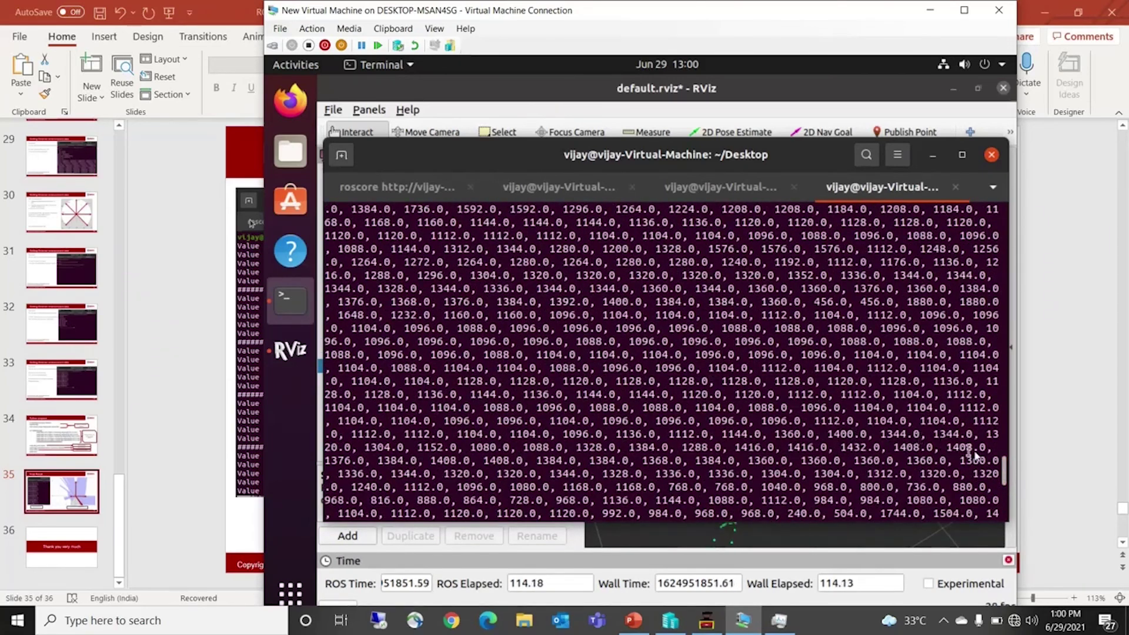
drag(1004, 470, 1010, 213)
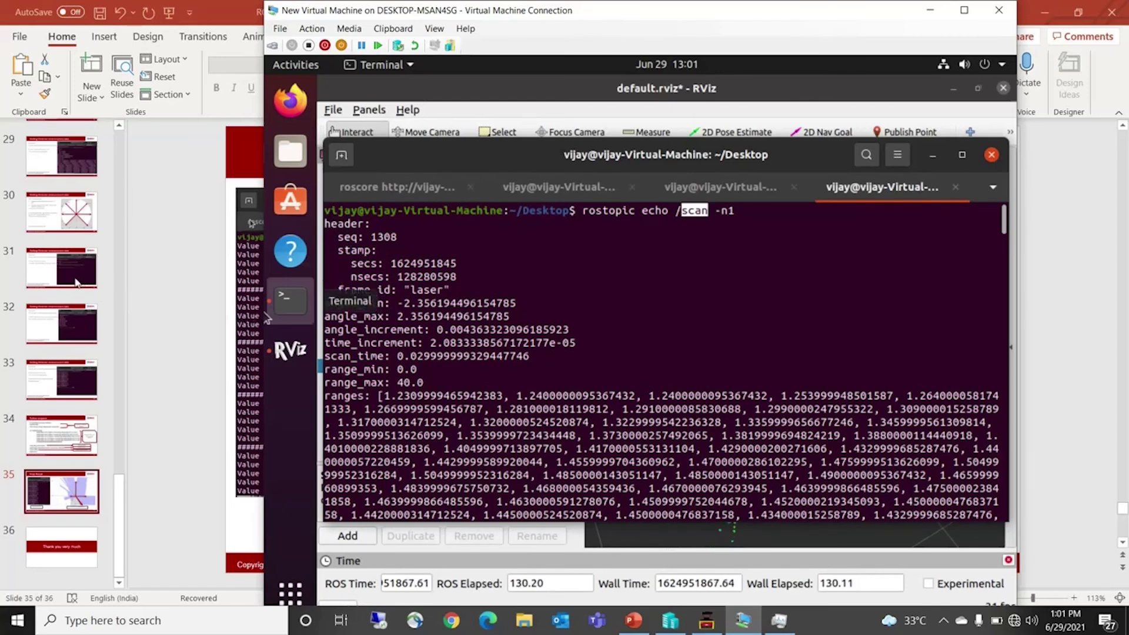
Check the rosscan.py and LaserScan message format commands on slides 33 and 32 in PowerPoint, and return to the virtual machine.
click(71, 374)
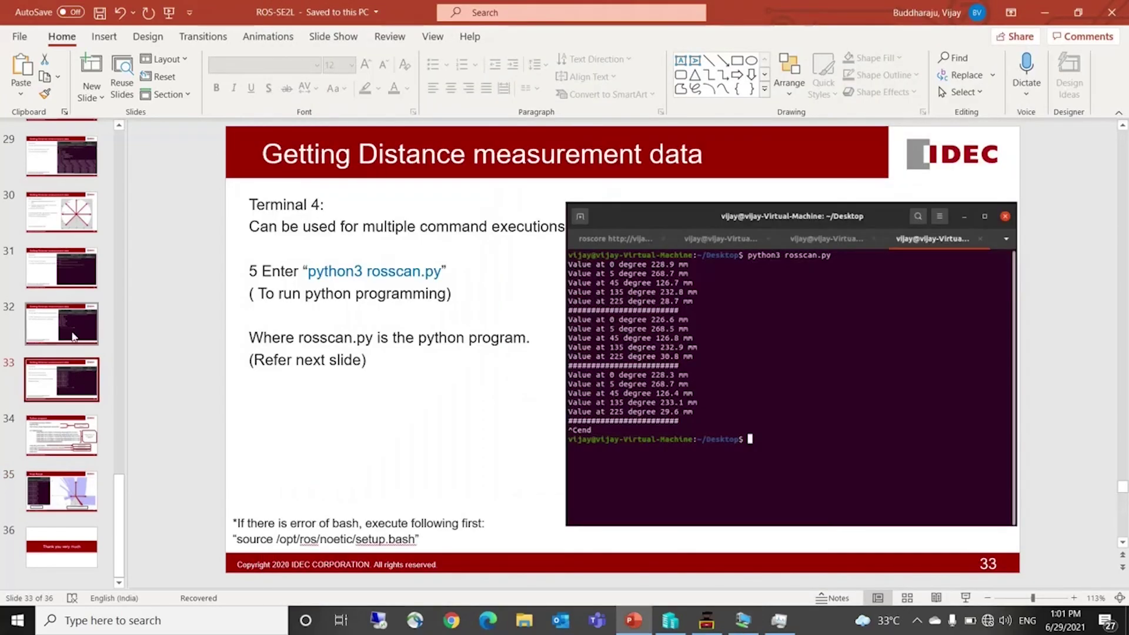
click(73, 332)
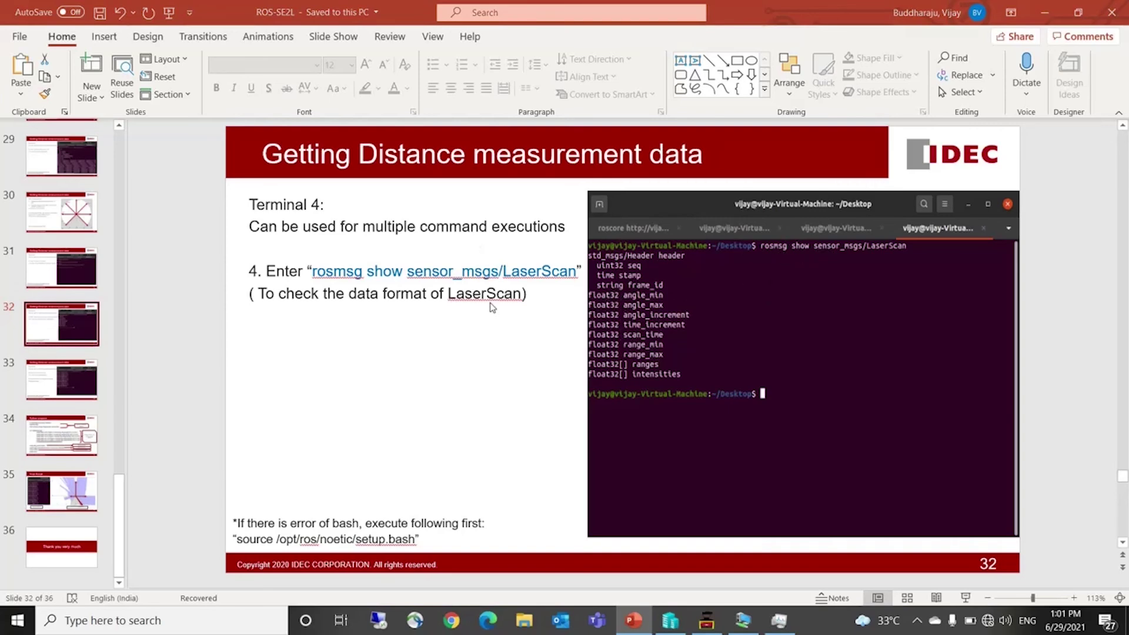
key(alt+Tab)
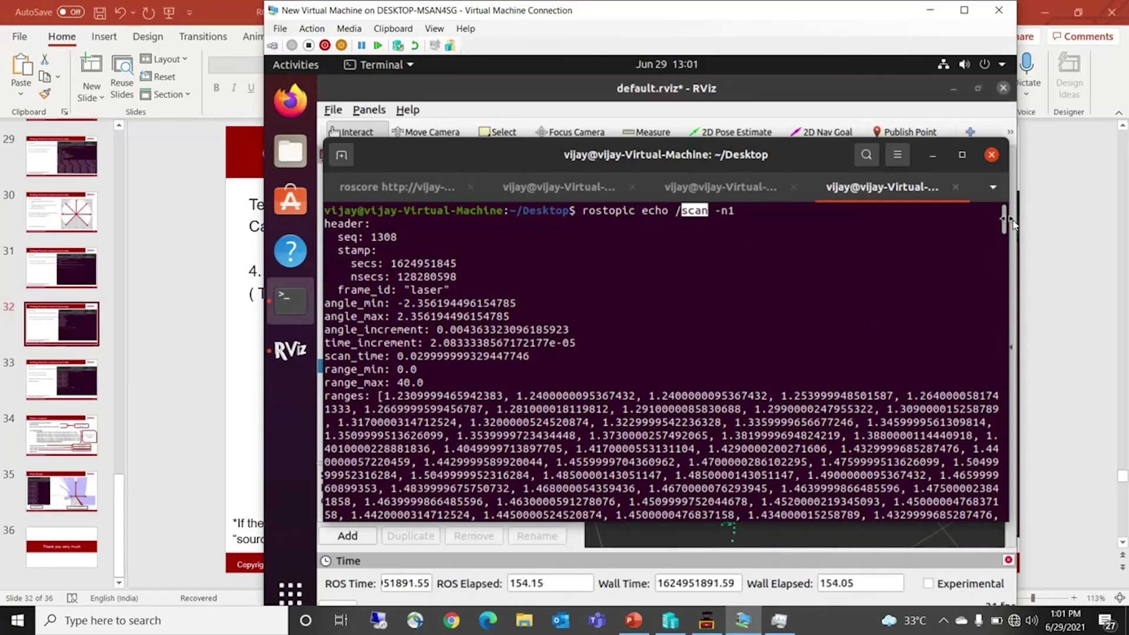
Run "python3 rosscan.py" in the terminal, stop it after several sets of readings, and review the first printed distances.
drag(1007, 215, 995, 521)
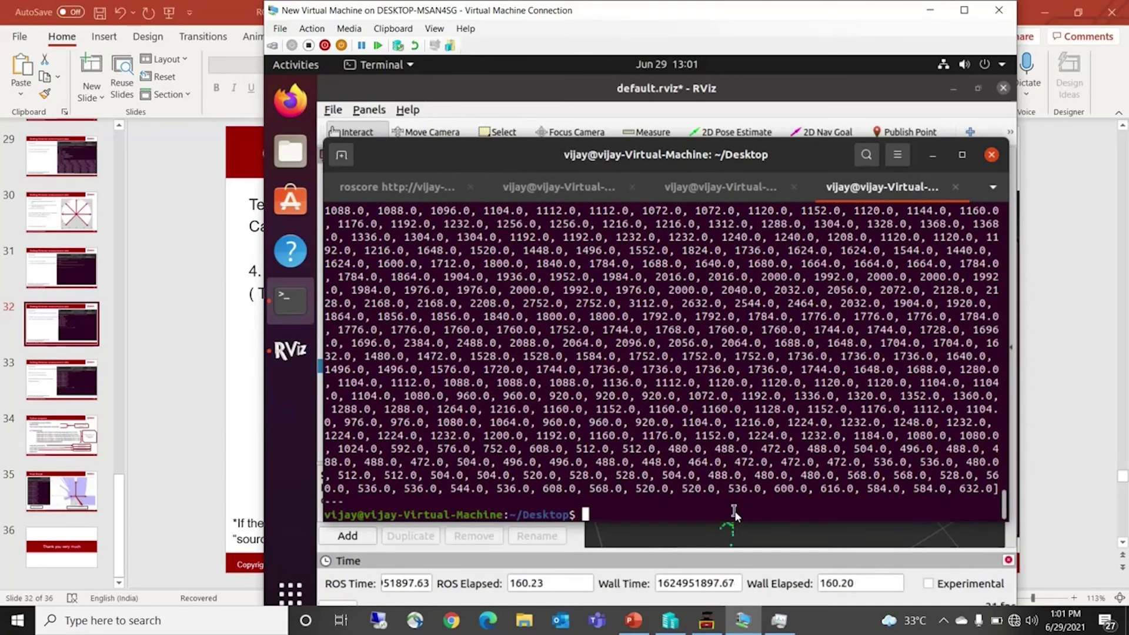
key(Up)
key(Up)
key(Up)
key(Up)
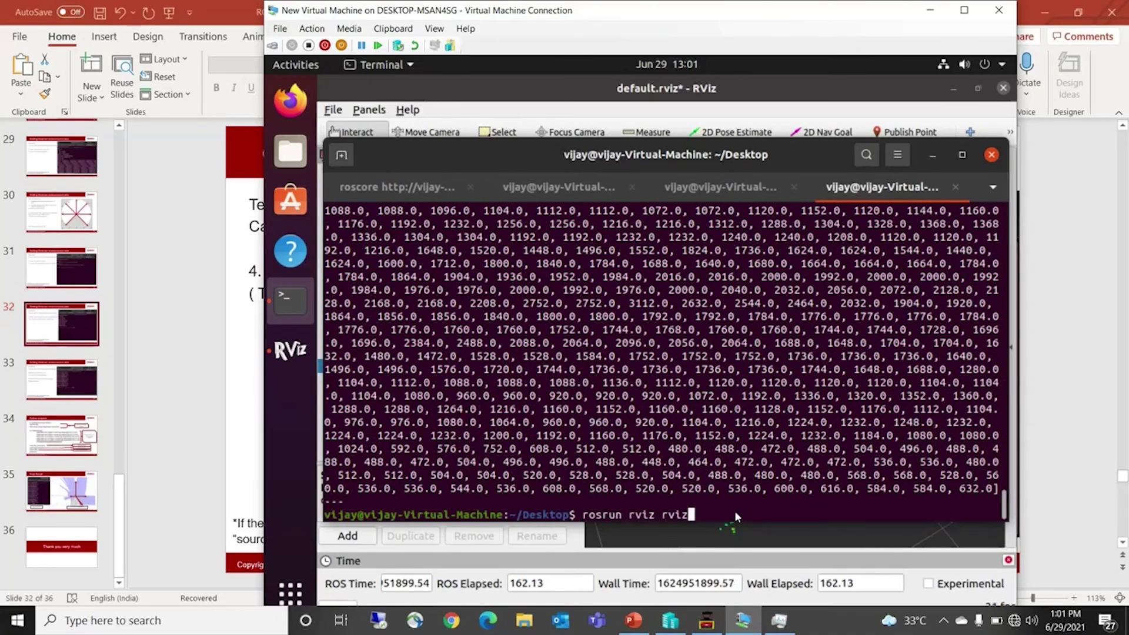
key(Up)
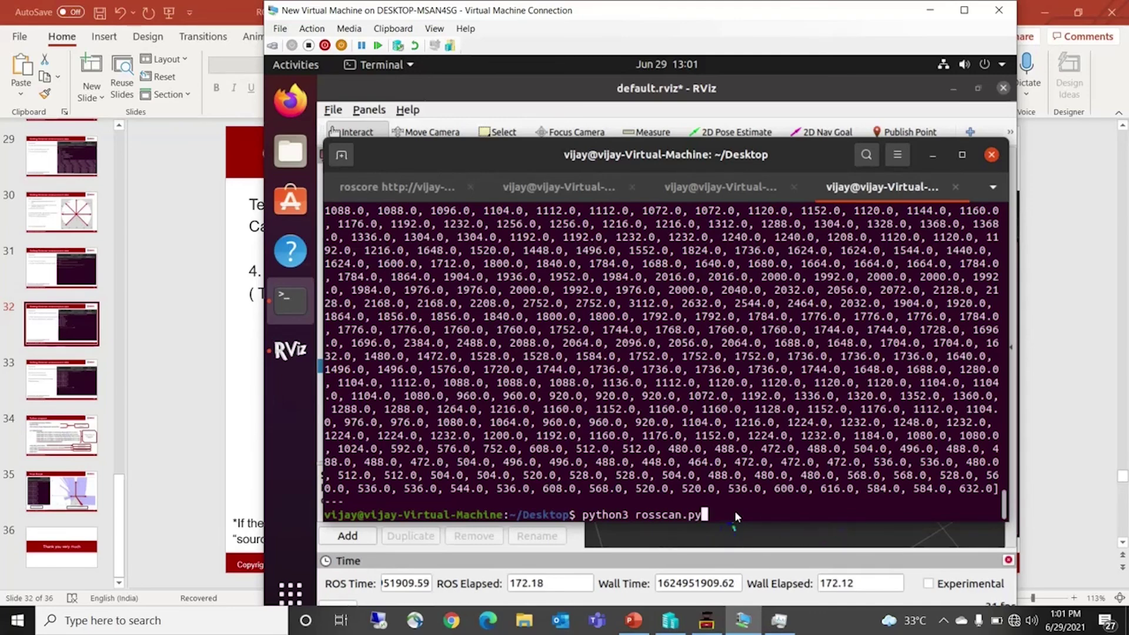
key(Return)
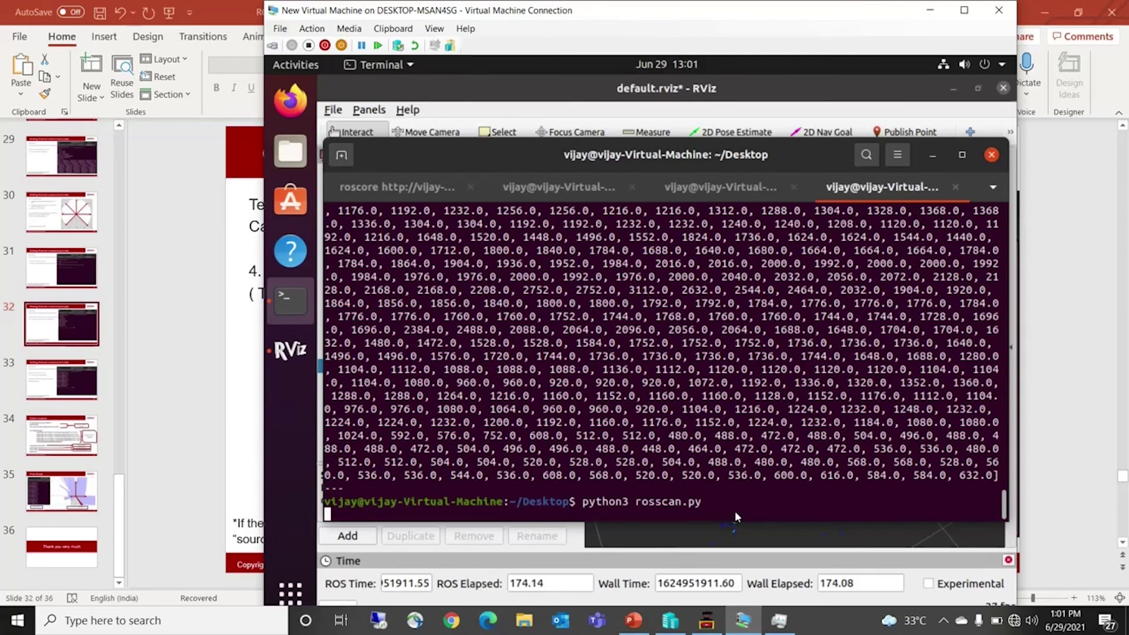
key(ctrl+c)
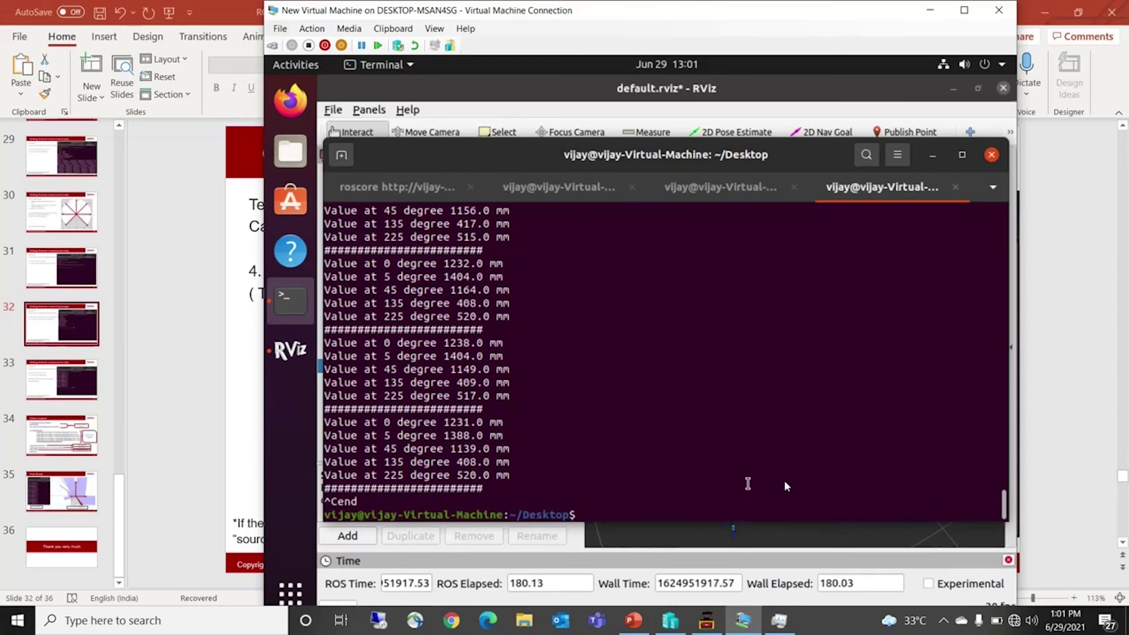
drag(1003, 512, 1003, 494)
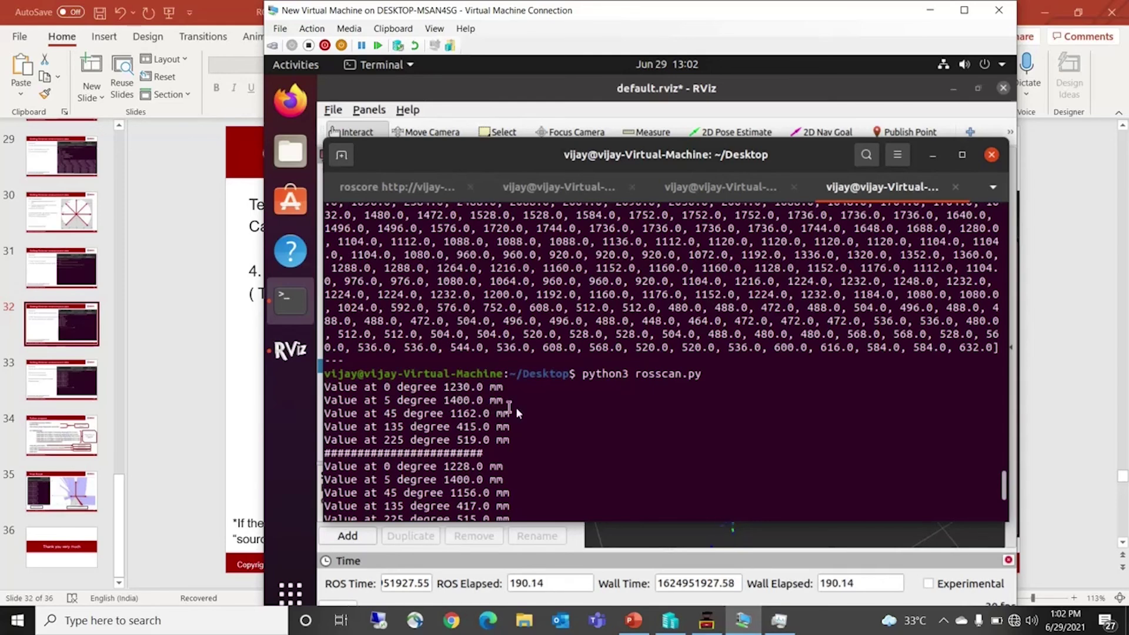
Switch to SLS Project Designer, connect to the scanner on COM3 [SLS], and examine the area around the sensor in the live monitor.
click(712, 620)
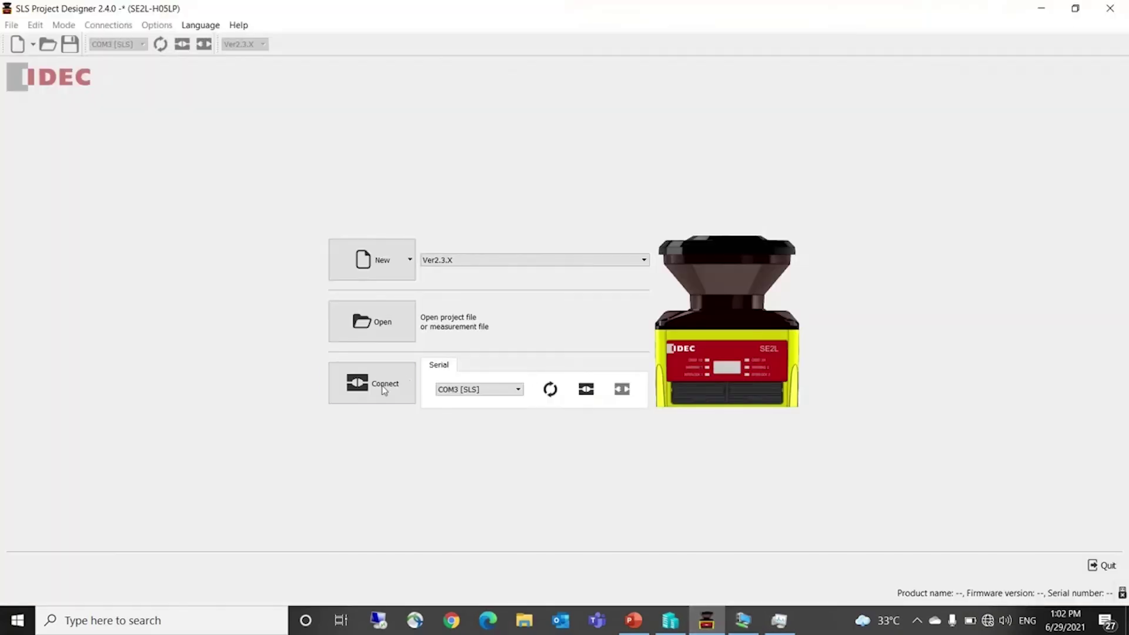
click(383, 388)
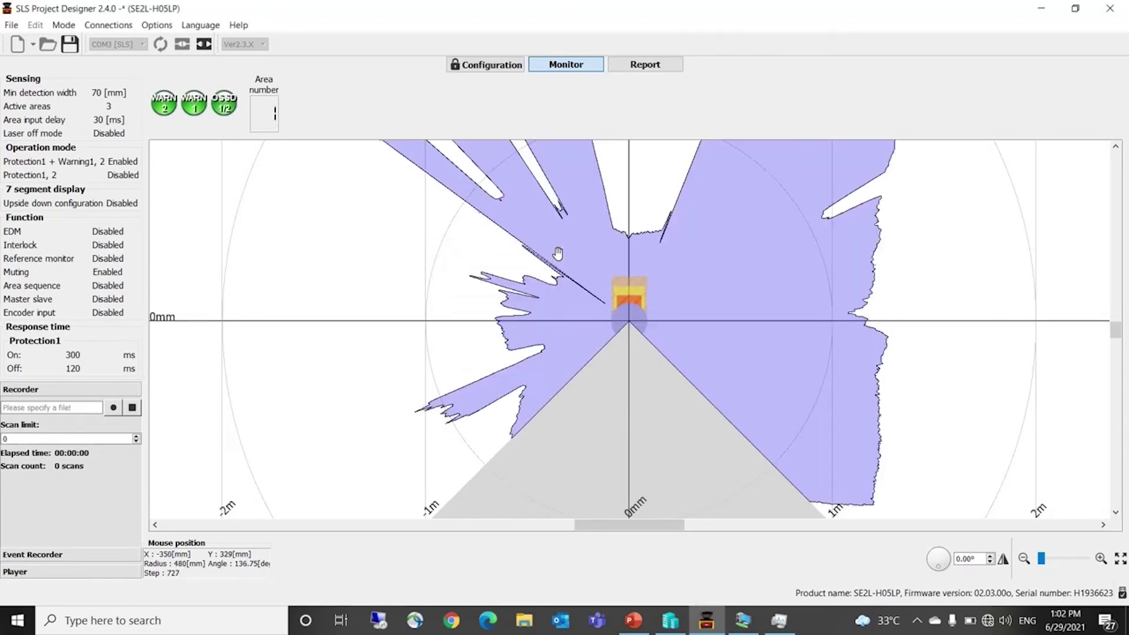
scroll(658, 319, up, 3)
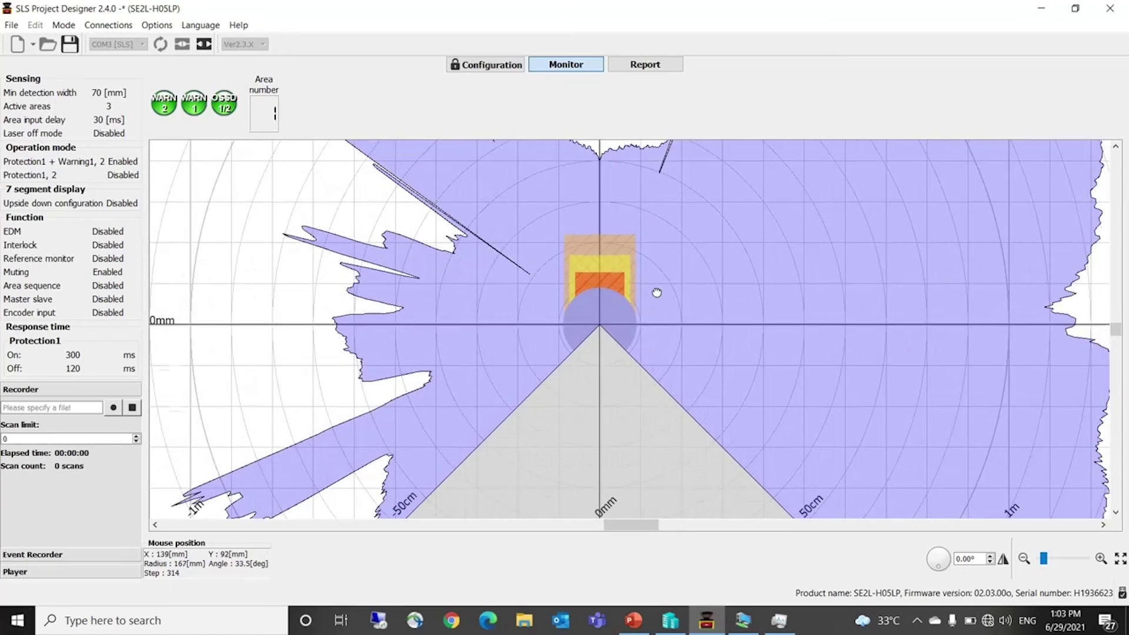
drag(659, 321, 611, 241)
scroll(702, 307, down, 2)
drag(779, 177, 749, 249)
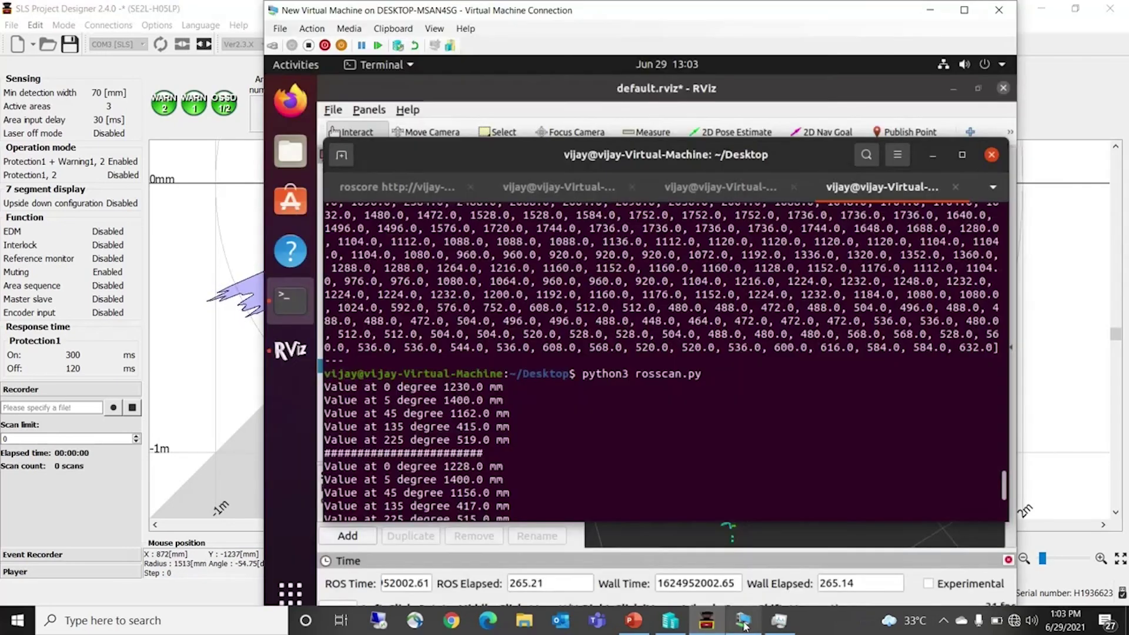
Arrange the virtual machine window and a restored SLS Project Designer window side by side, keeping the rosscan.py readings and the monitor in view.
click(742, 620)
drag(698, 13, 445, 13)
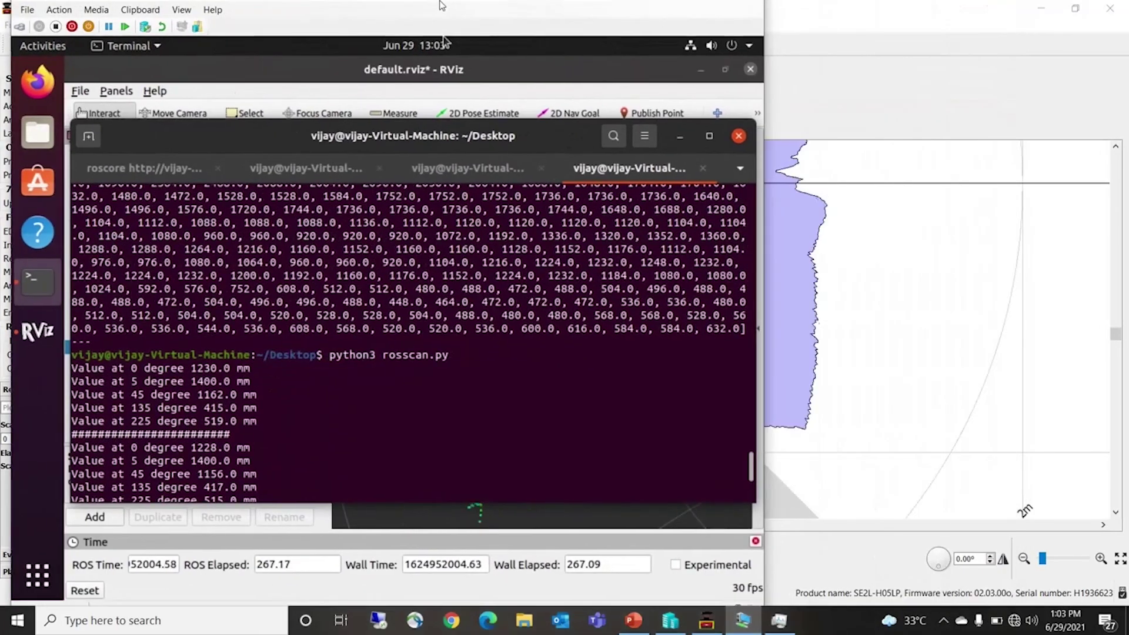
click(1075, 8)
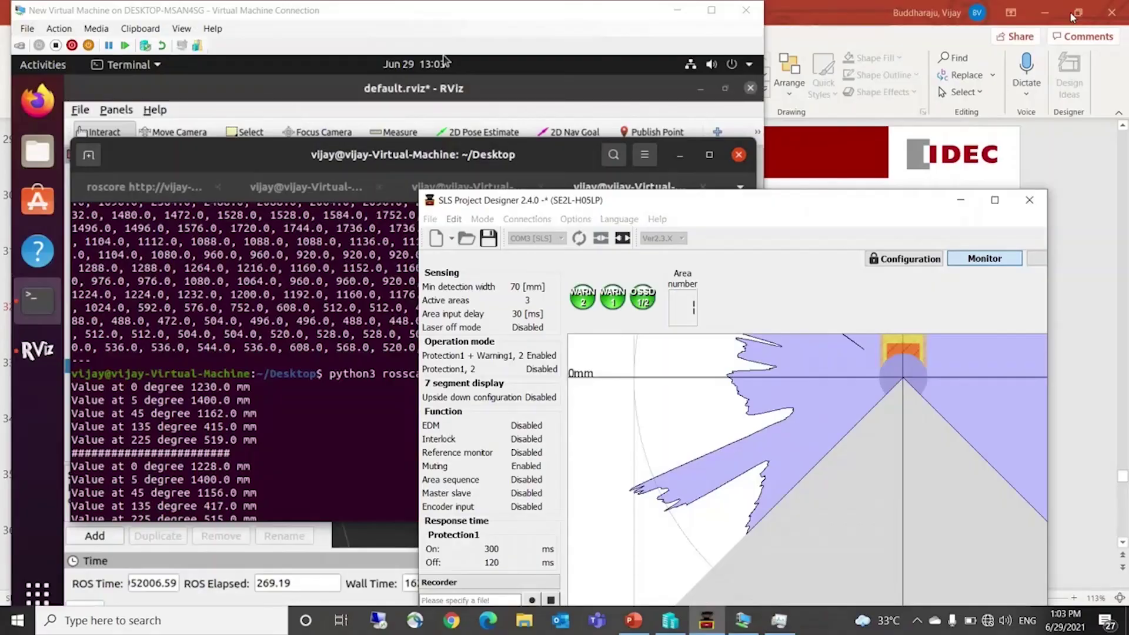
drag(804, 191, 872, 67)
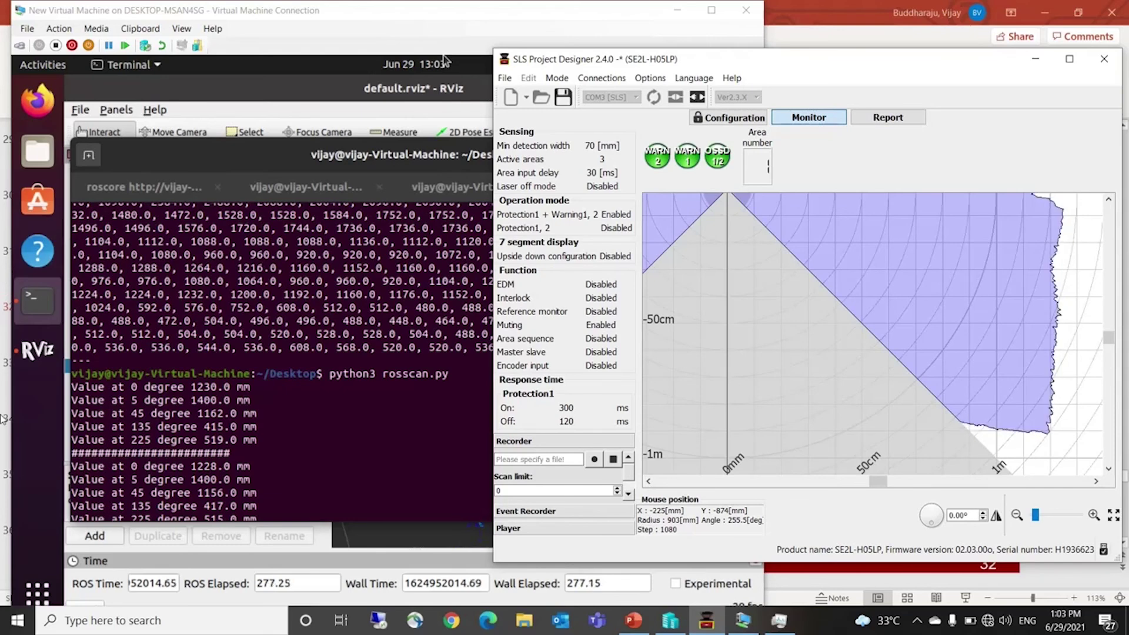
Compare the rosscan.py distances at each angle with the scan outline around the sensor in the SLS Project Designer monitor.
click(299, 418)
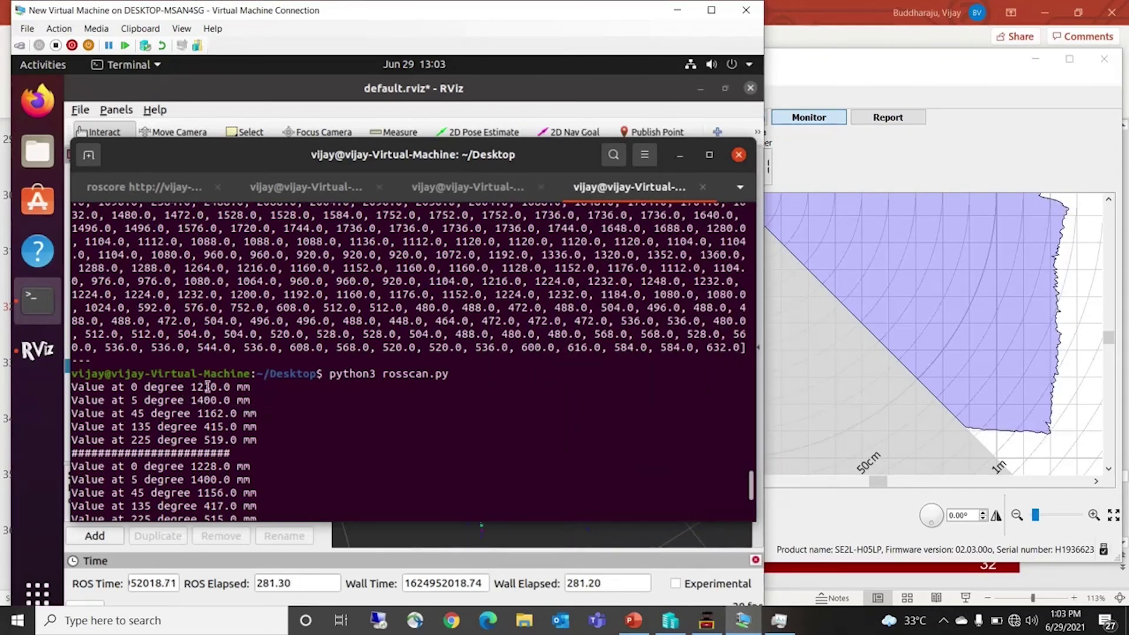
click(882, 352)
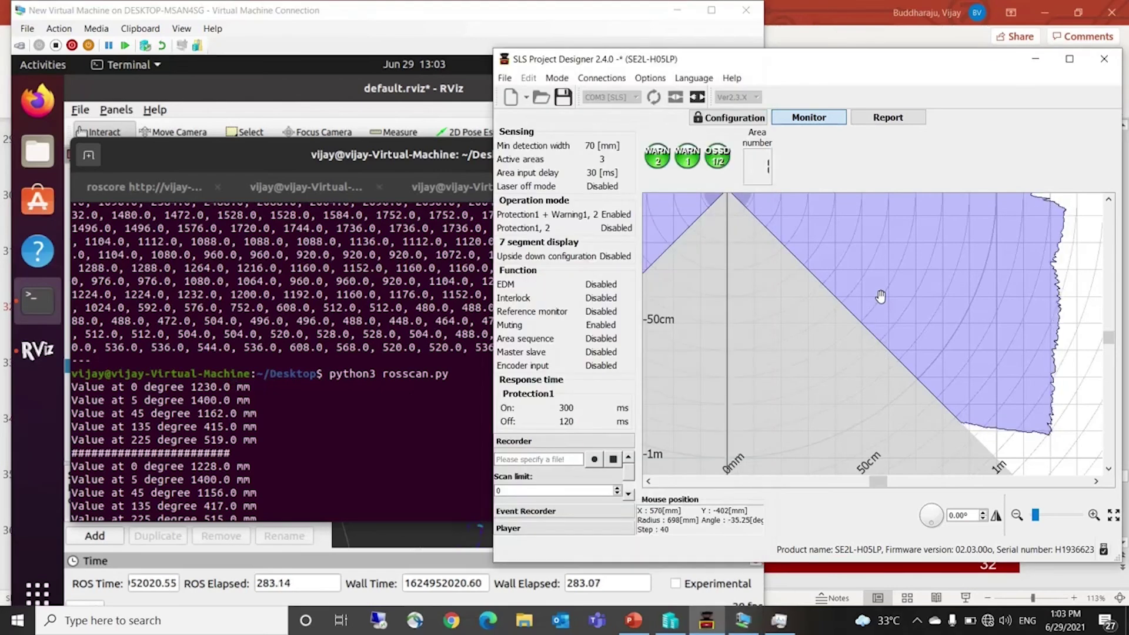
drag(880, 297, 858, 406)
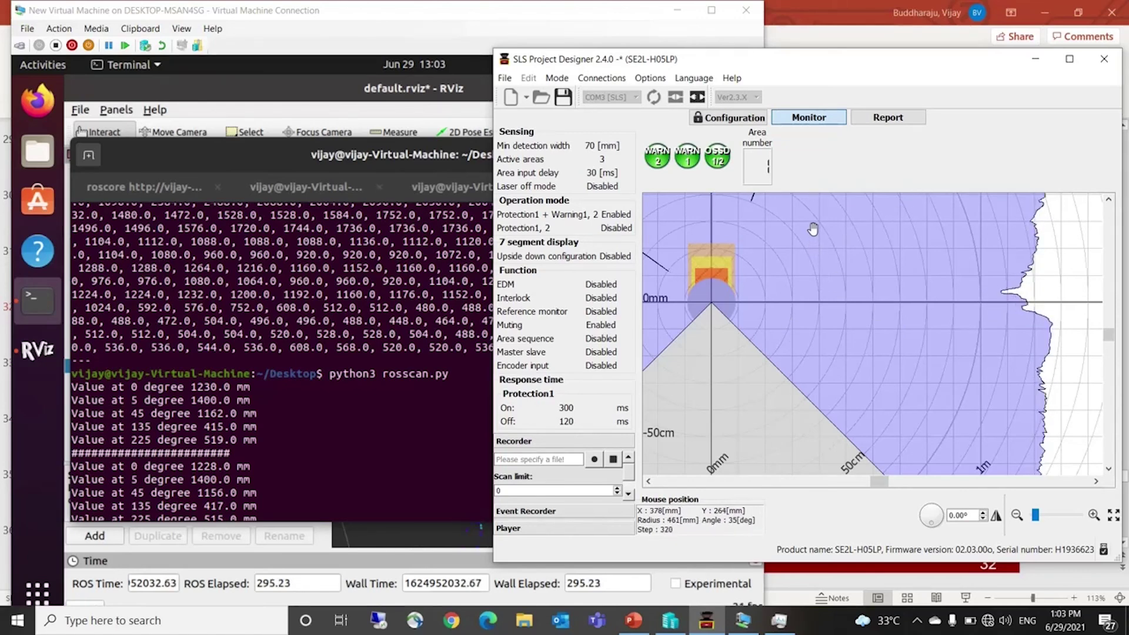
drag(813, 228, 852, 369)
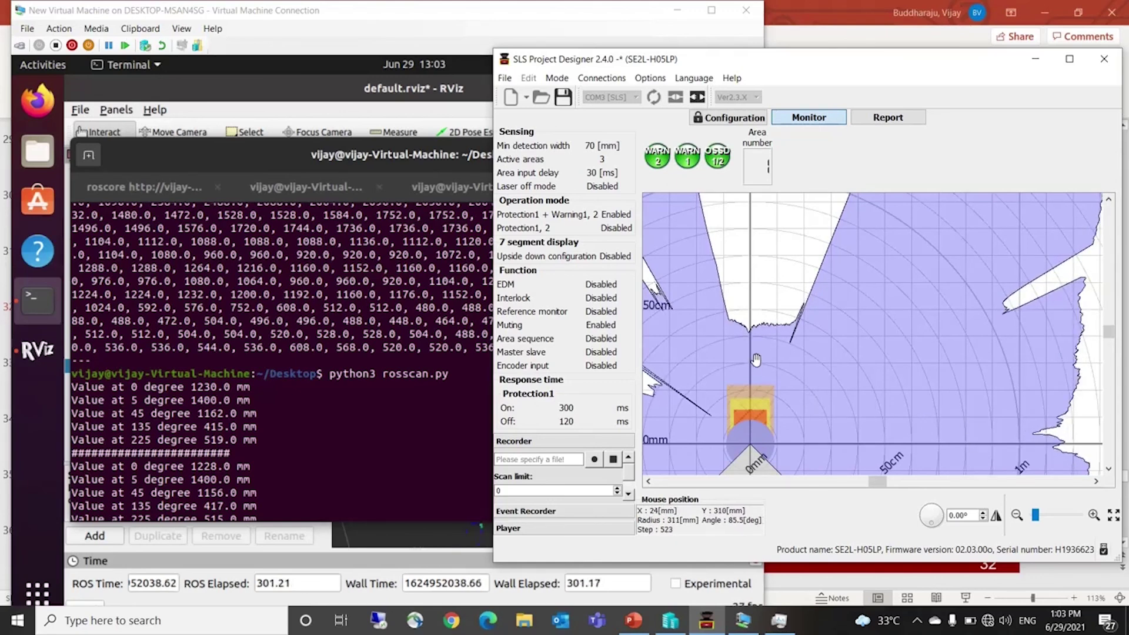
mouse_move(763, 310)
mouse_down()
mouse_move(801, 376)
mouse_move(781, 317)
mouse_up()
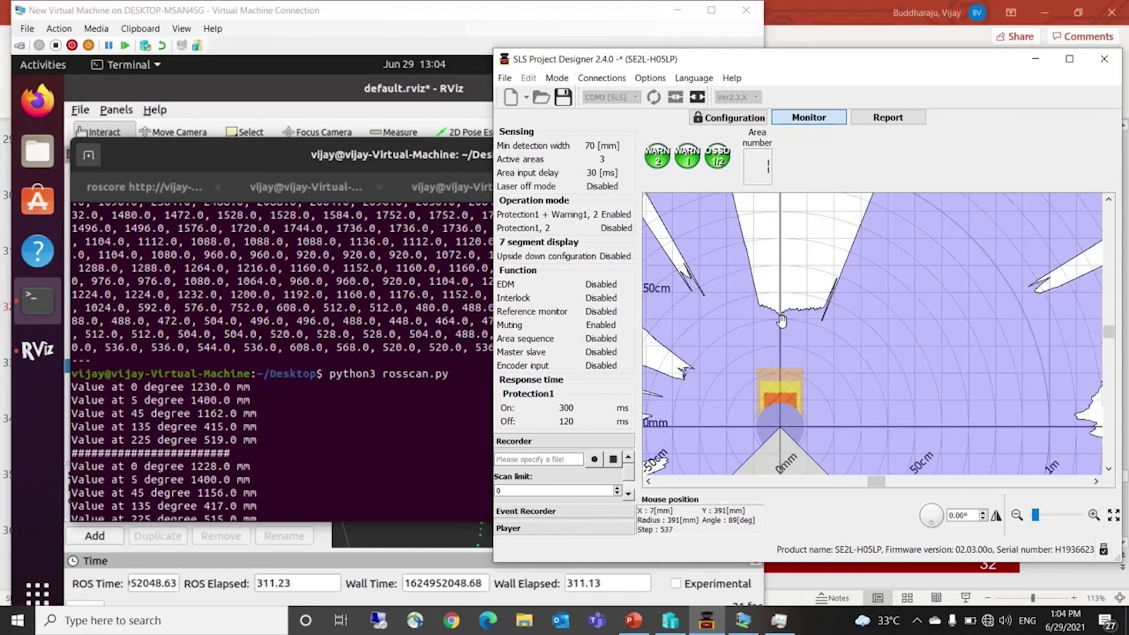
drag(779, 338, 882, 303)
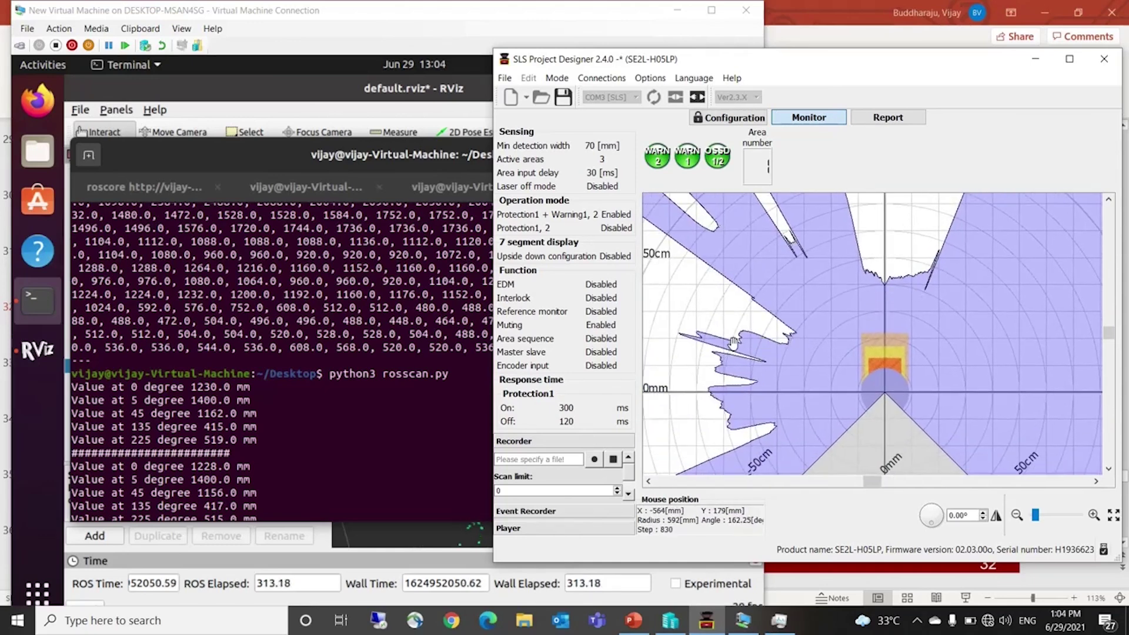
Minimize the terminal and RViz windows in the virtual machine and open the rosscan.py script from the desktop.
click(171, 309)
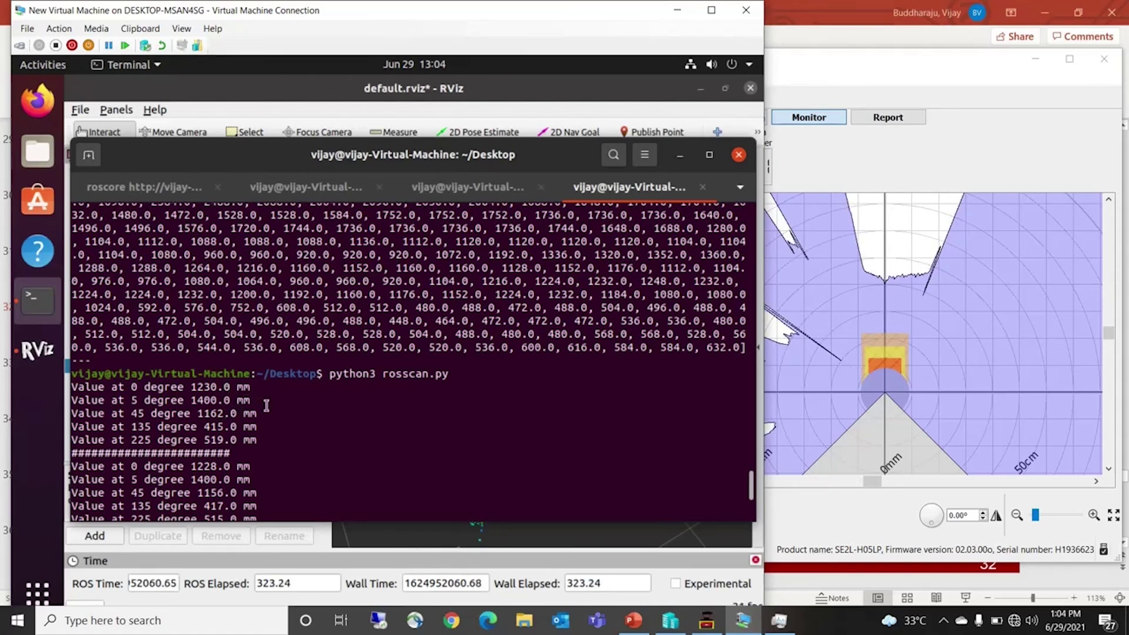
click(681, 155)
click(700, 88)
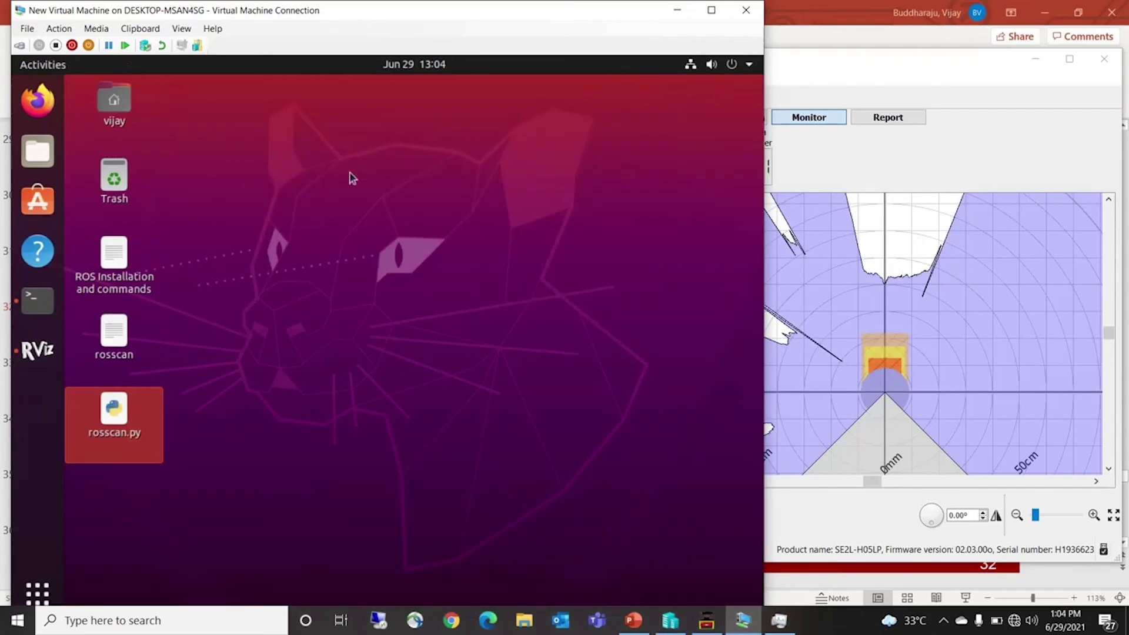
double_click(116, 406)
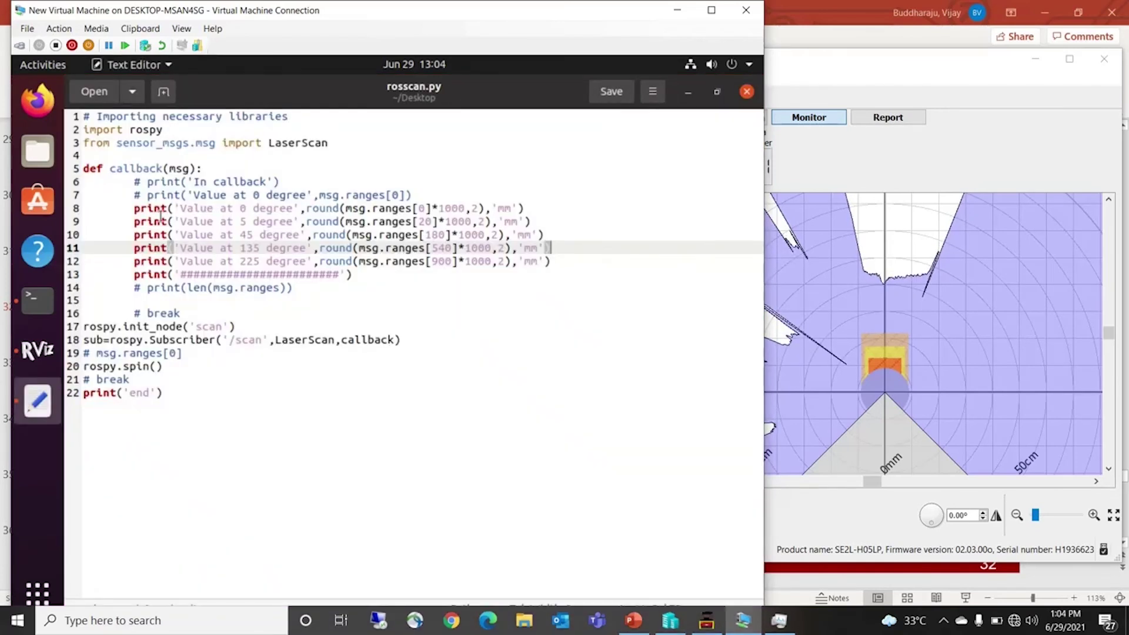
Examine the msg.ranges indices and the millimetre conversion in the rosscan.py print lines for 0 and 5 degrees.
click(350, 209)
drag(367, 210, 401, 211)
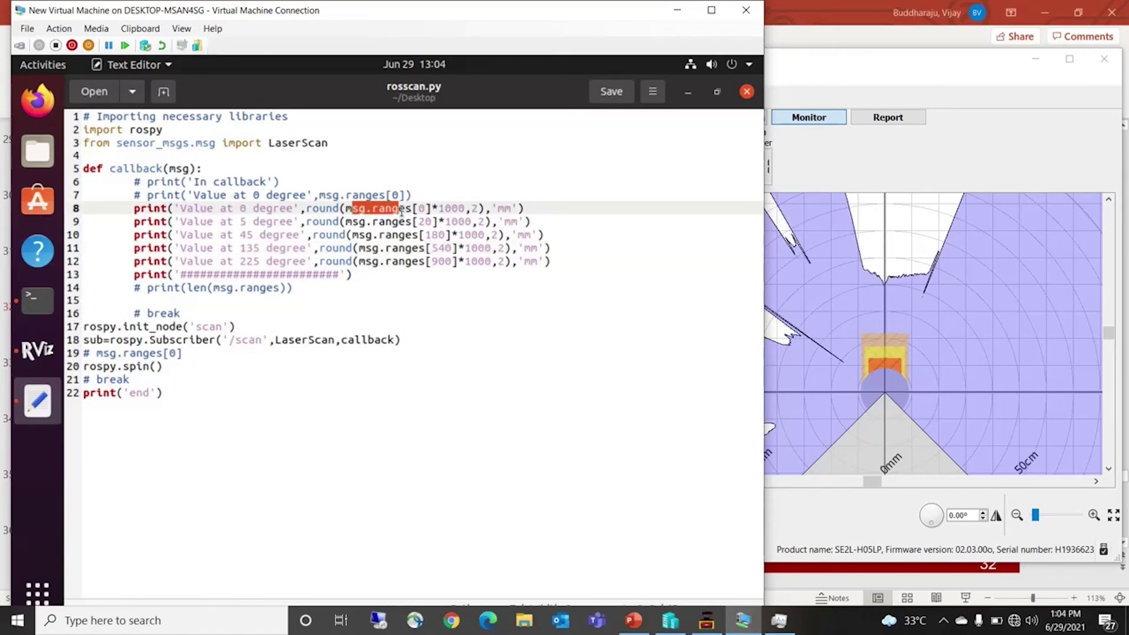
click(413, 222)
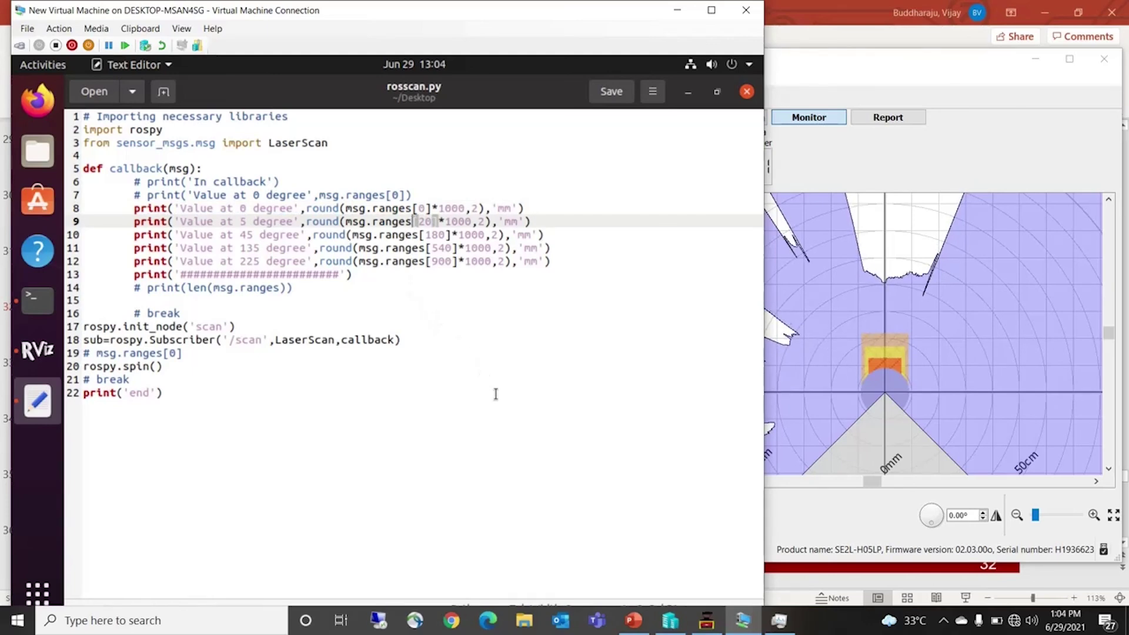
Switch to the ROS-SE2L presentation in PowerPoint and show the closing "Thank you very much" slide 36.
click(634, 620)
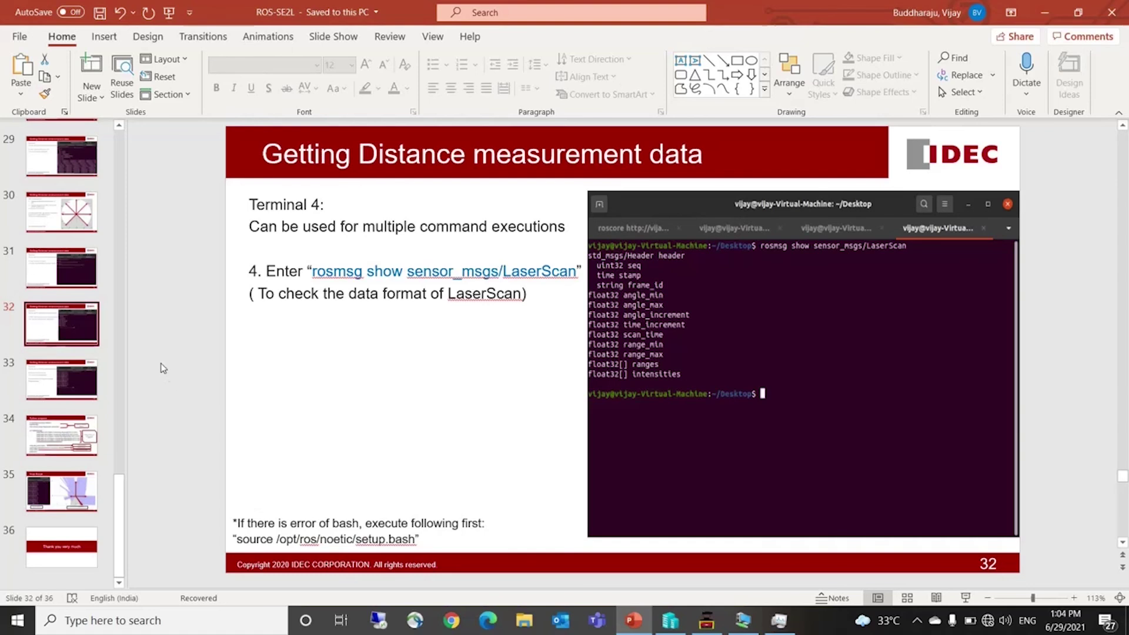
click(92, 530)
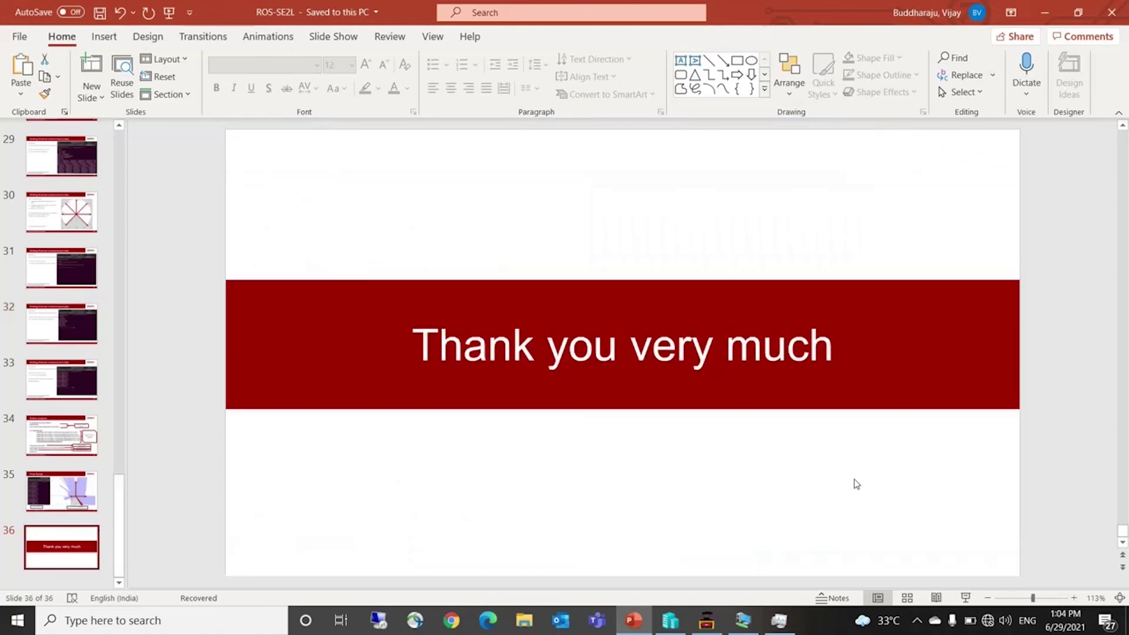